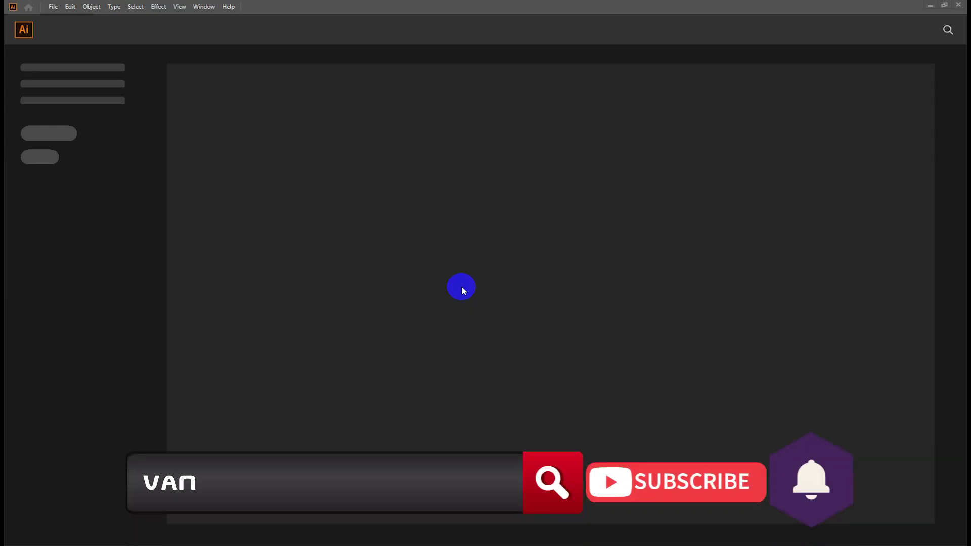
- Start a new document from the File menu and shift its dialog slightly left
left_click(53, 7)
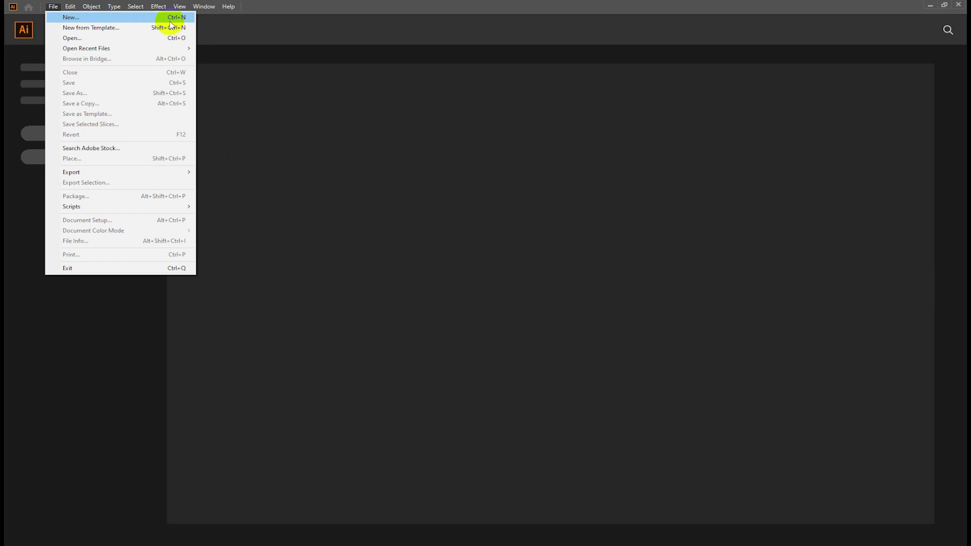
left_click(171, 21)
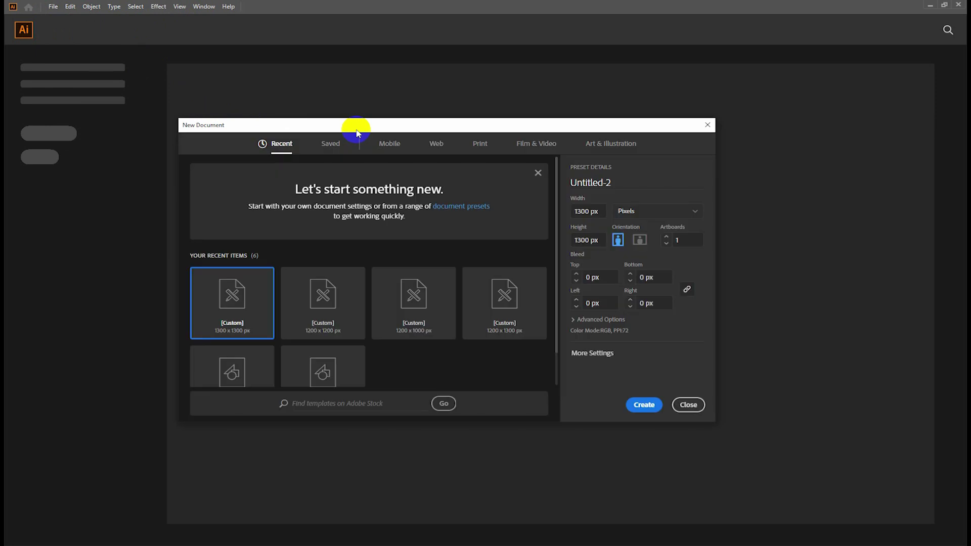
left_click_drag(356, 130, 319, 130)
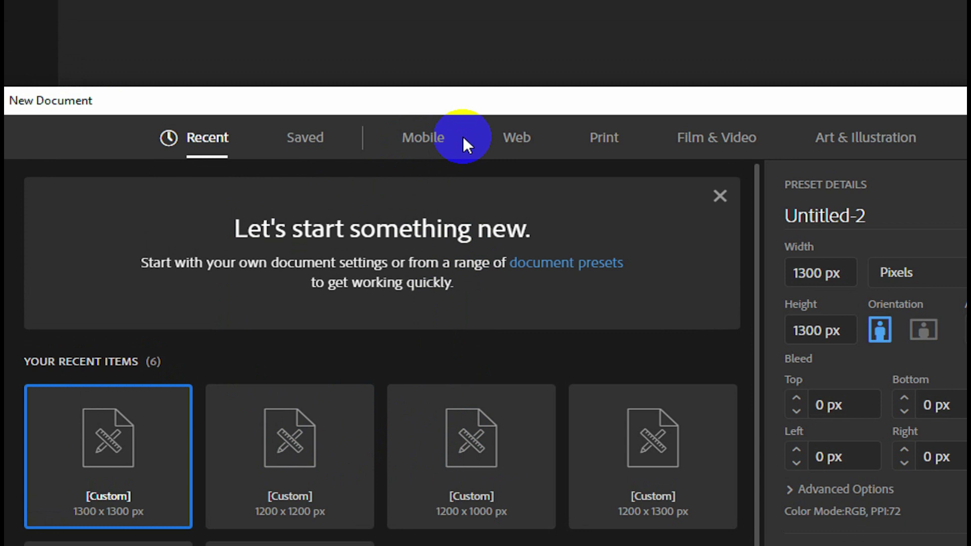
- Browse the Mobile, Web, Print, Film & Video and Art & Illustration presets, ending on Mobile (iPhone X)
left_click(423, 139)
left_click(516, 138)
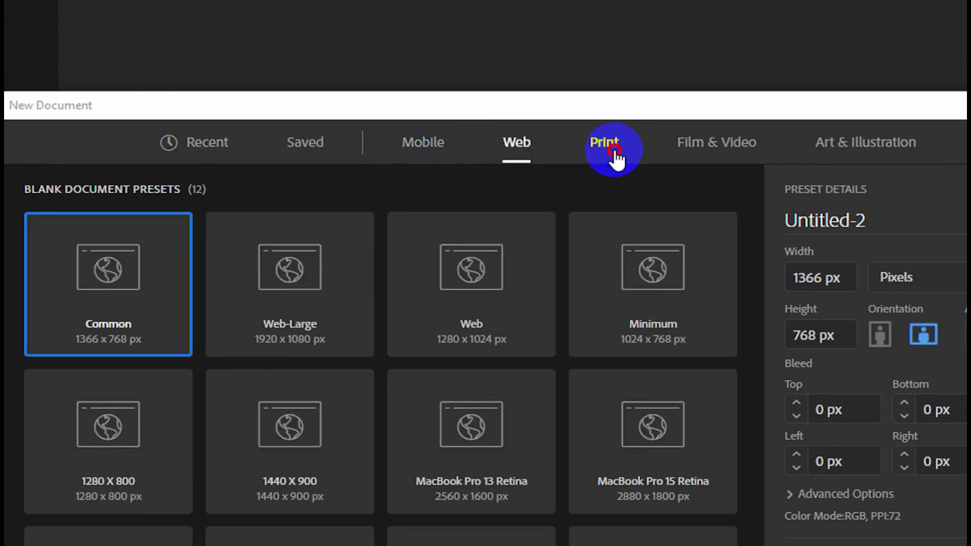
left_click(614, 150)
left_click(717, 150)
left_click(799, 150)
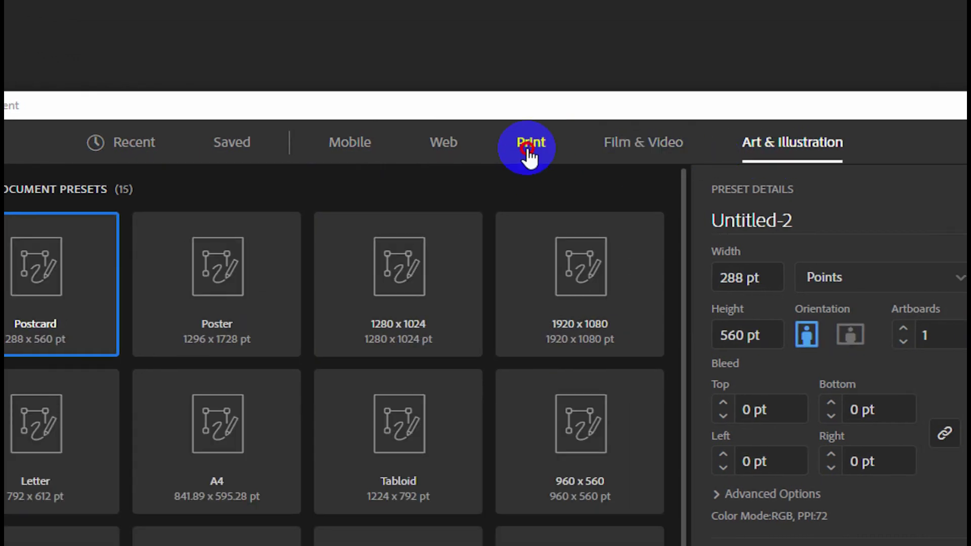
left_click(528, 151)
left_click(446, 150)
left_click(349, 149)
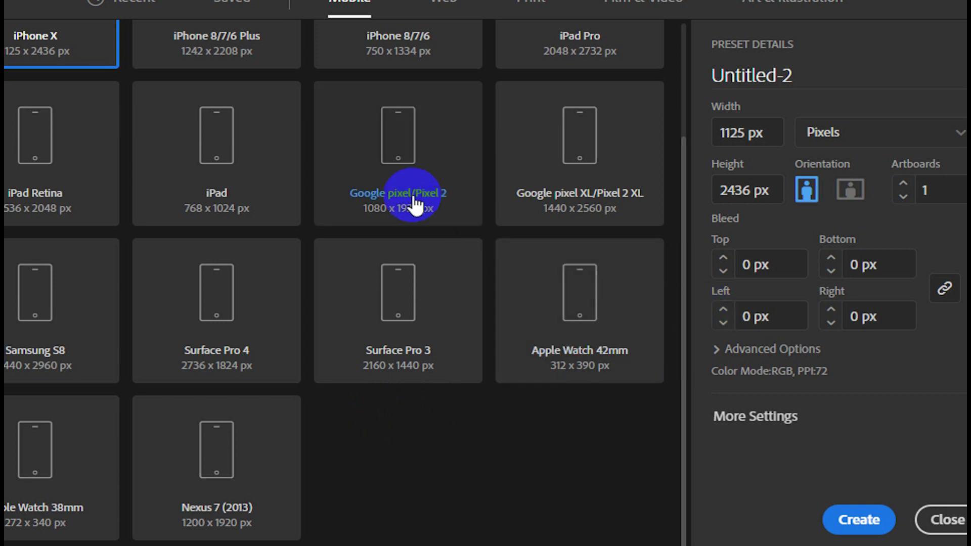
- Show the 12 Web presets, with Common at 1366 × 768 px
scroll(342, 263, "up", 1)
scroll(342, 263, "up", 3)
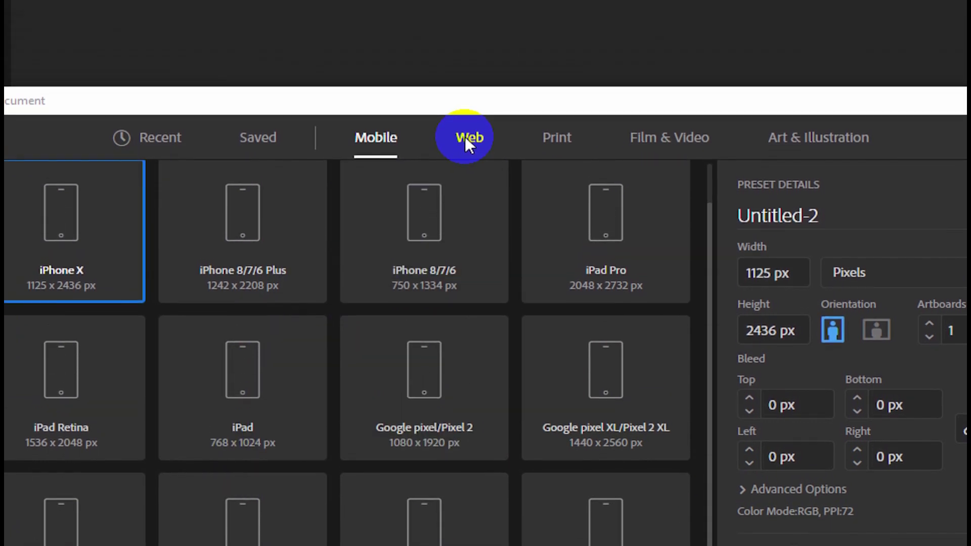
left_click(466, 137)
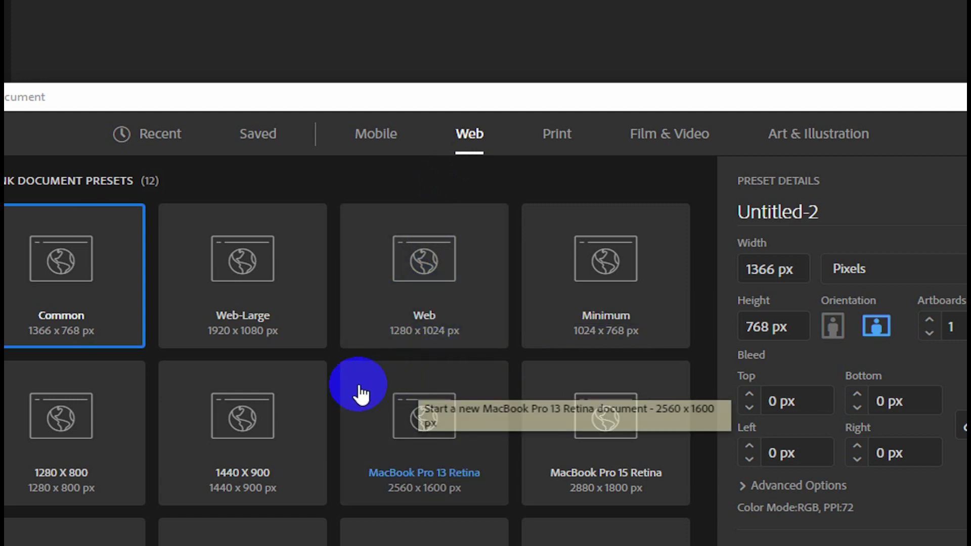
- Pick the 1280 × 1024 Web preset, then view the Print presets (Letter, 612 × 792 pt)
left_click(412, 291)
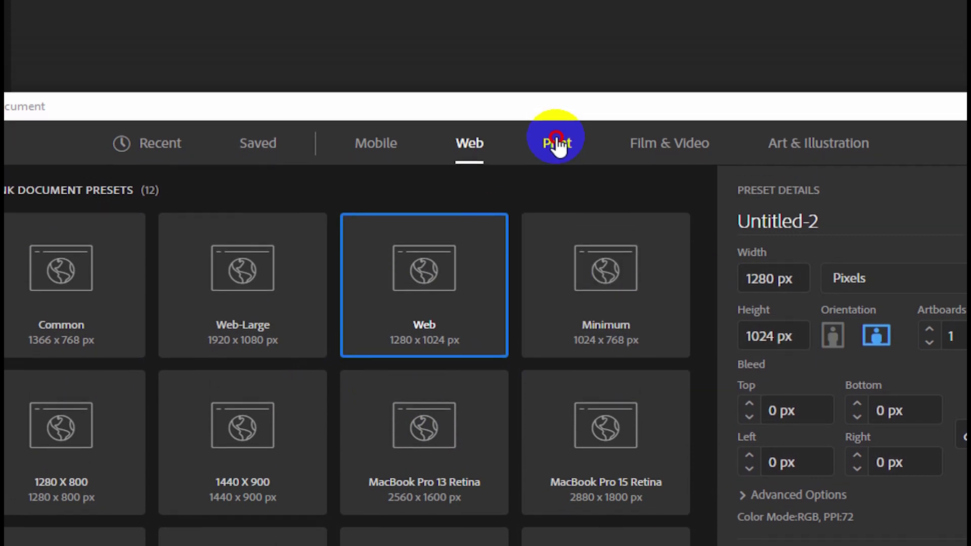
left_click(557, 134)
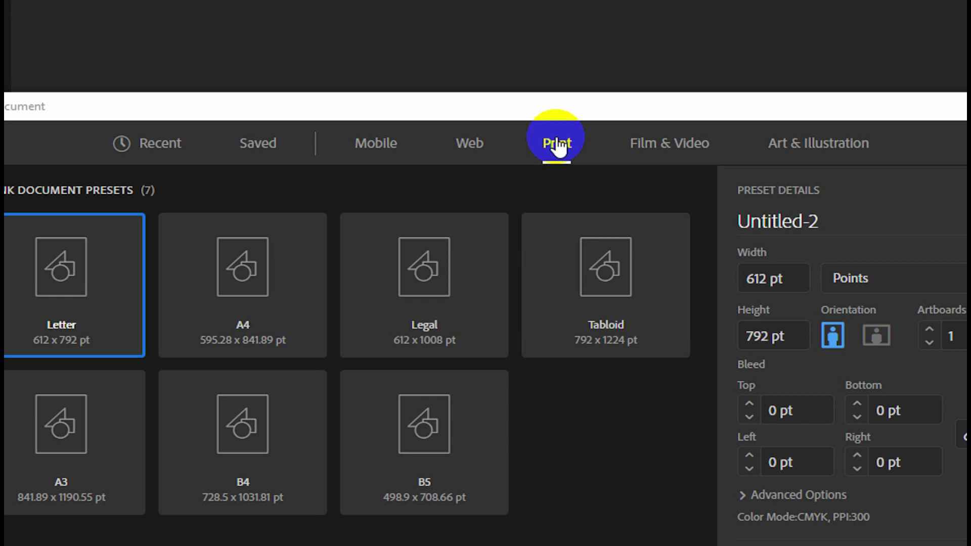
- Show the Film & Video presets, with HDV 720 at 1280 × 720 px
left_click(653, 154)
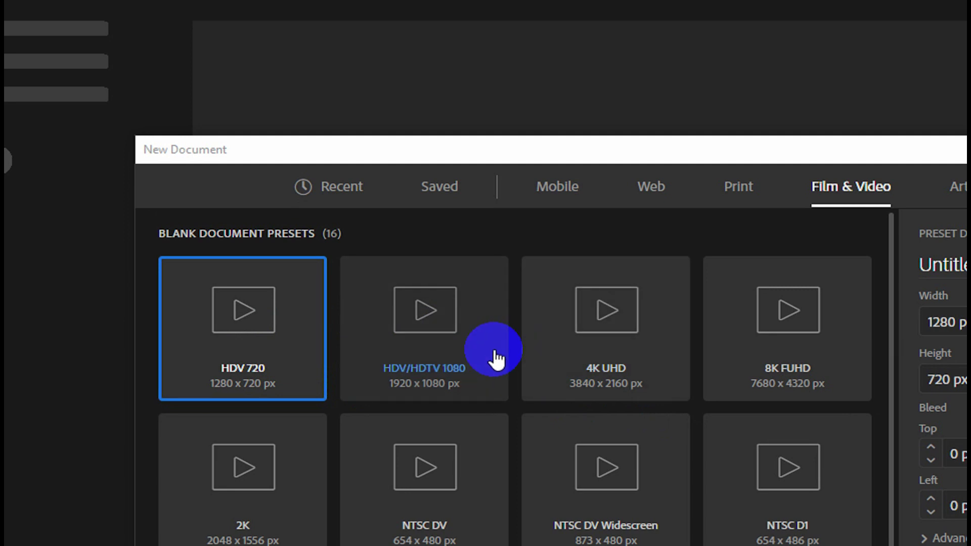
- Pick the HDV/HDTV 1080 preset, then view the Art & Illustration presets (Postcard)
left_click(403, 340)
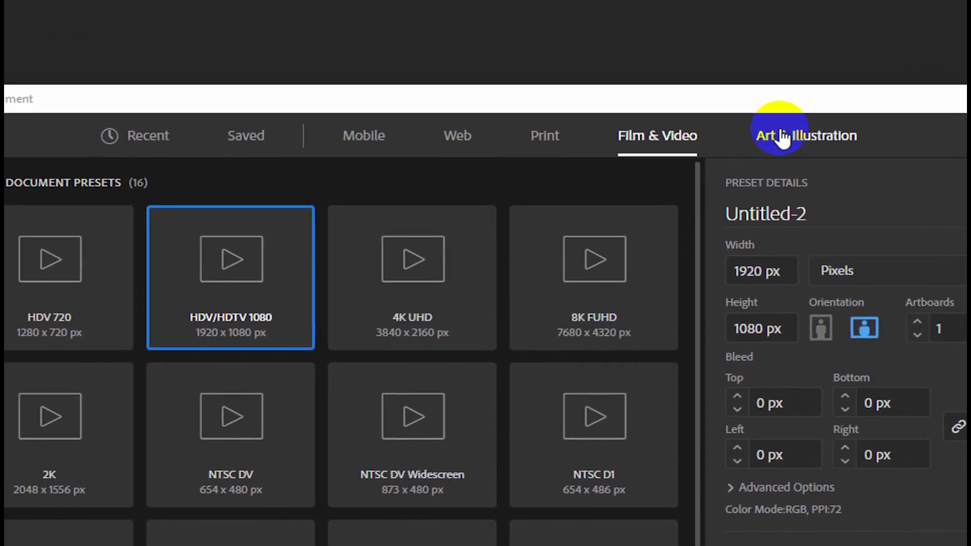
left_click(757, 144)
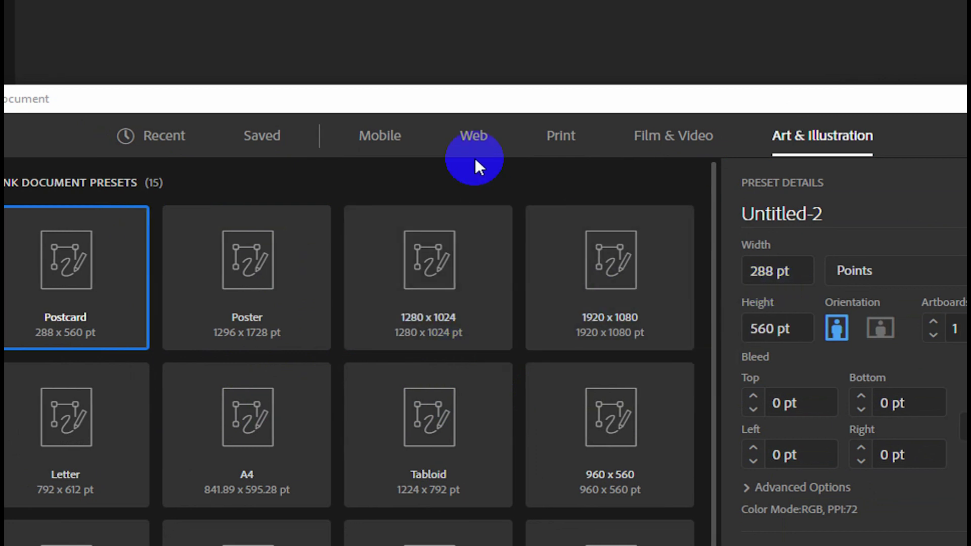
- Revisit the Print and Art & Illustration presets, returning to Web Common at 1366 × 768 px
left_click(471, 134)
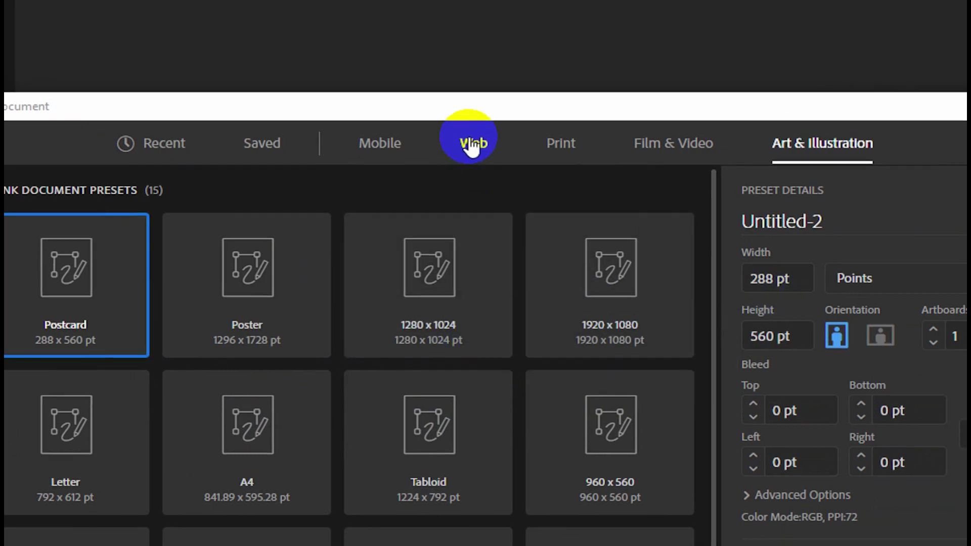
left_click(559, 146)
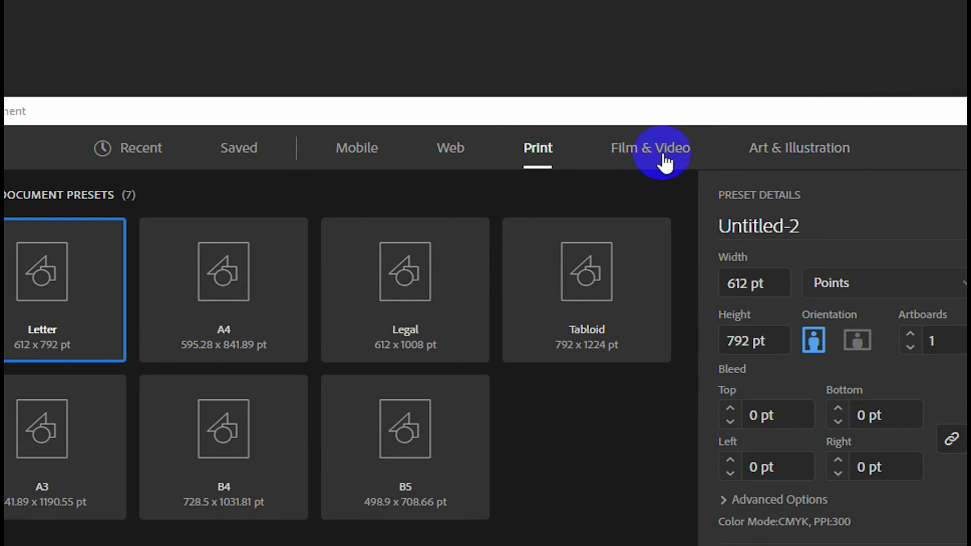
left_click(752, 138)
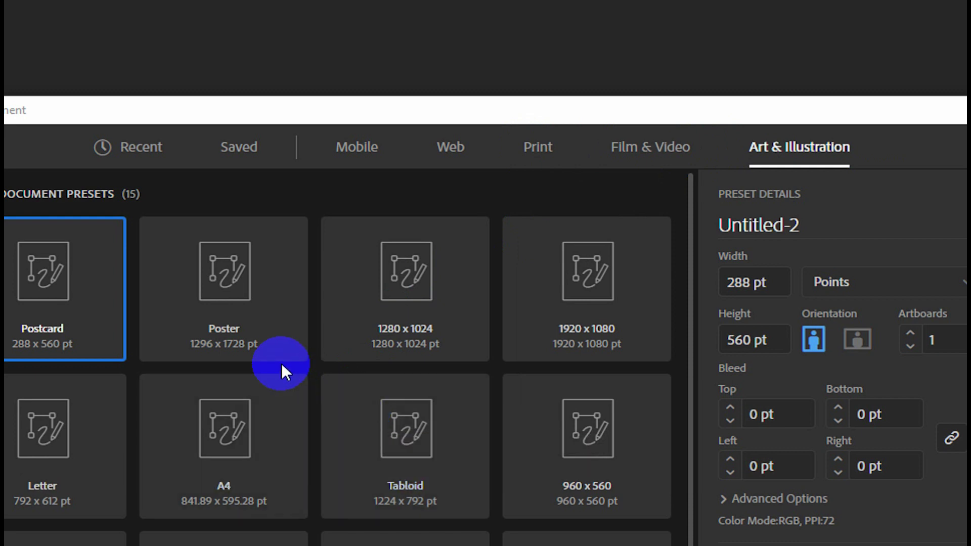
left_click(449, 151)
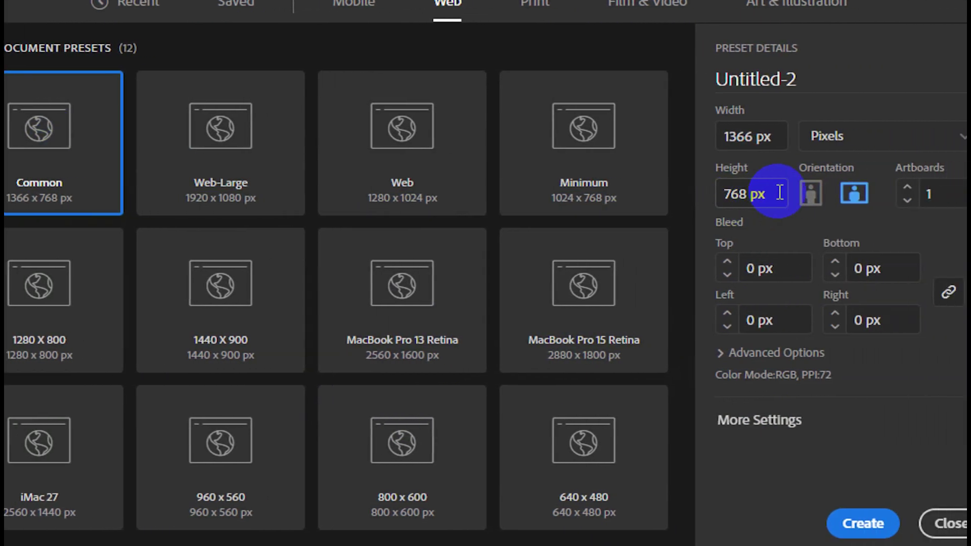
- Check the Width and Height values and open the measurement-units list beside Width
left_click(759, 141)
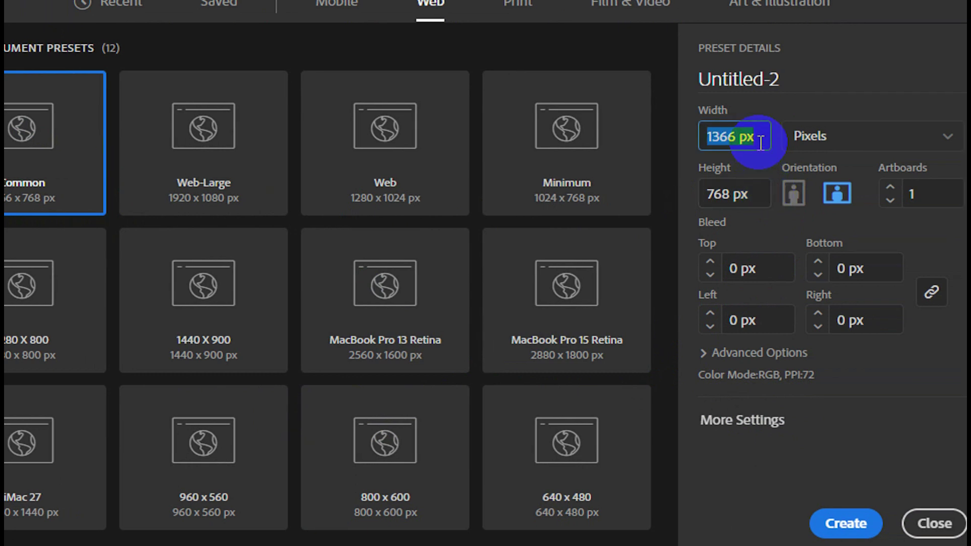
left_click(754, 202)
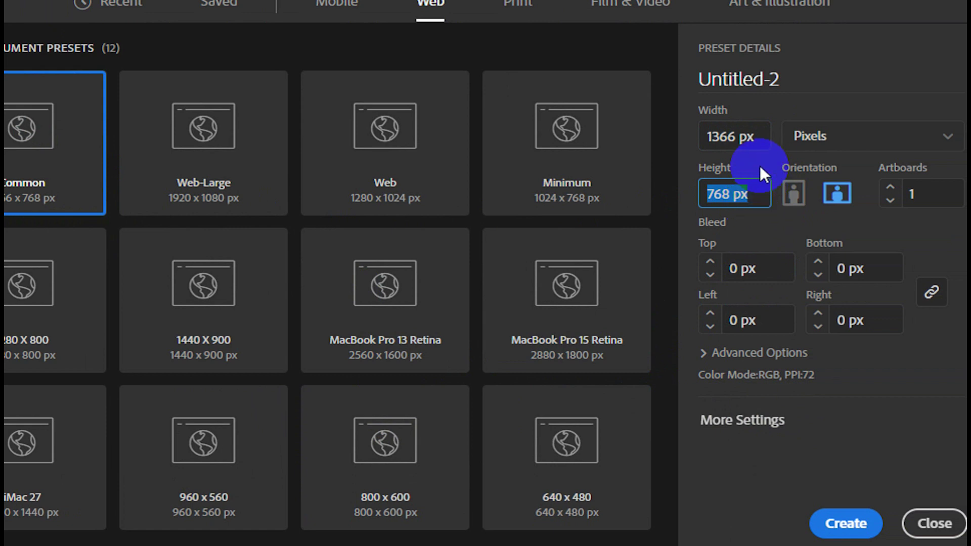
left_click(756, 140)
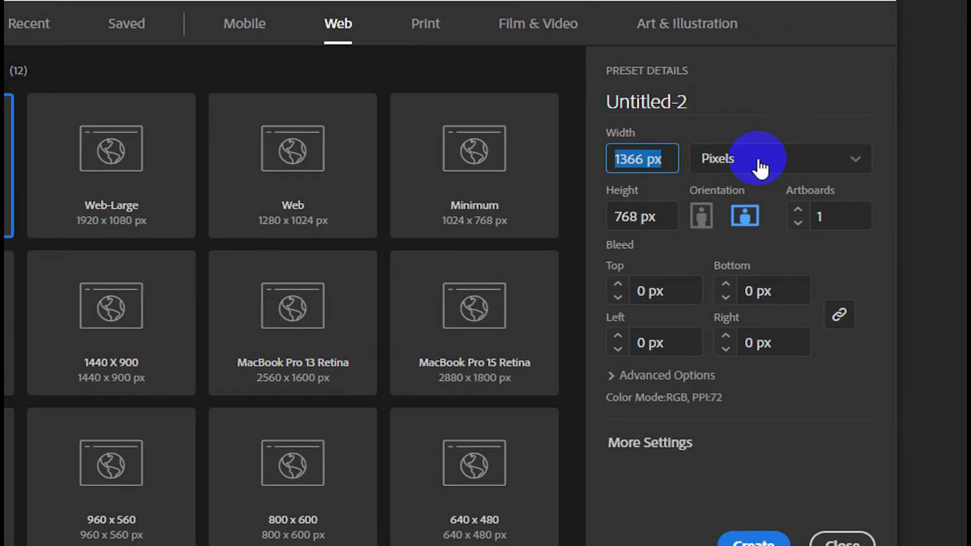
left_click(757, 166)
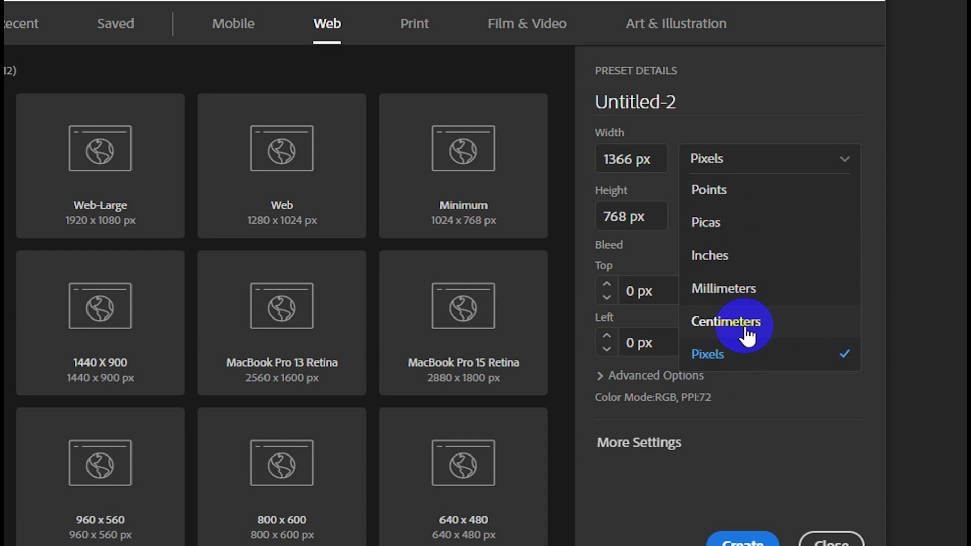
- Close the units list keeping Pixels and return to the Width field
left_click(717, 360)
left_click(657, 161)
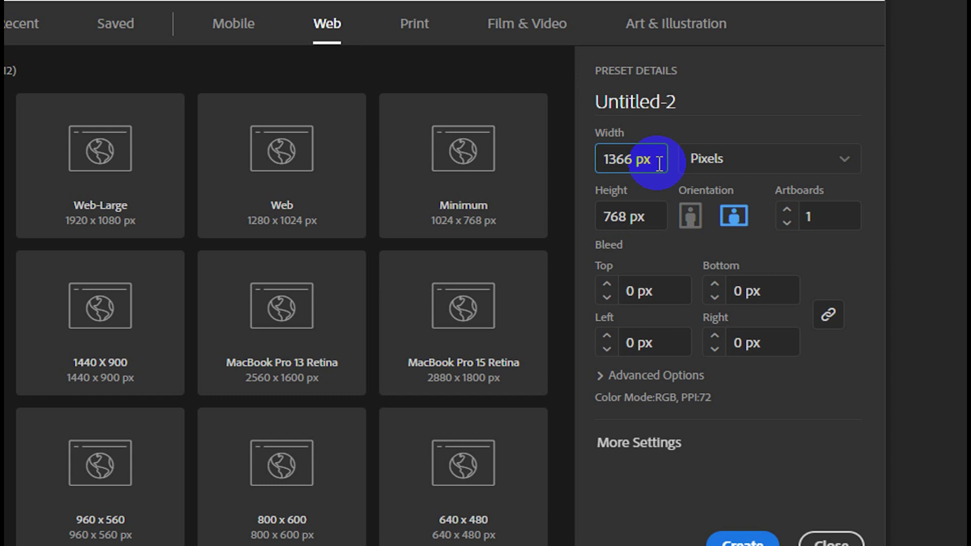
- Change the document width from 1366 to 830 px, leaving height at 768 px
left_click_drag(655, 161, 592, 154)
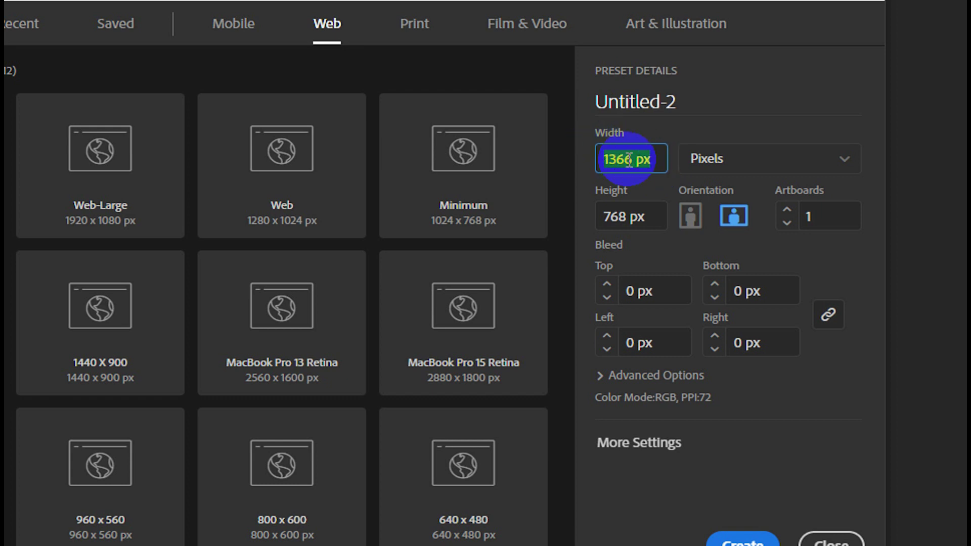
mouse_move(632, 162)
left_mouse_down()
mouse_move(591, 161)
mouse_move(655, 159)
mouse_move(599, 159)
left_mouse_up()
left_click(659, 159)
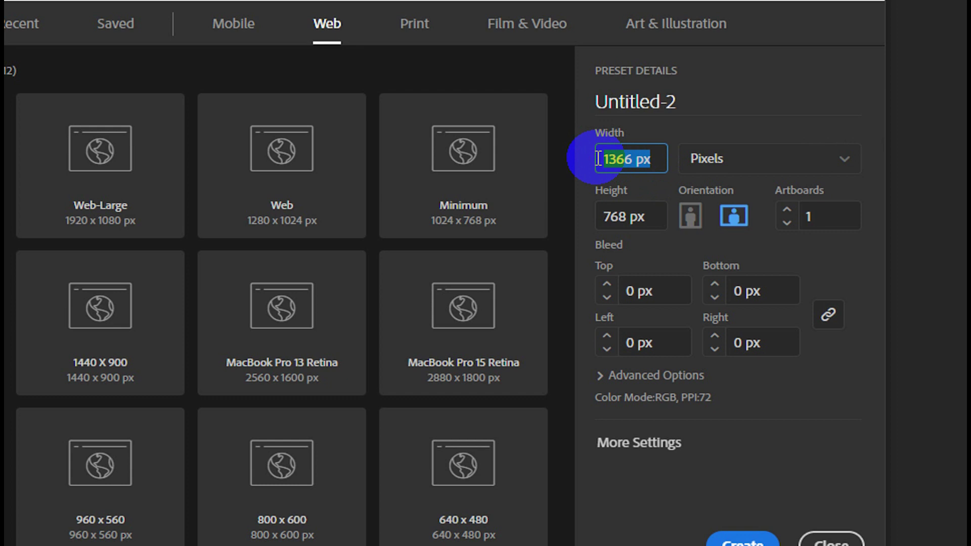
type("830")
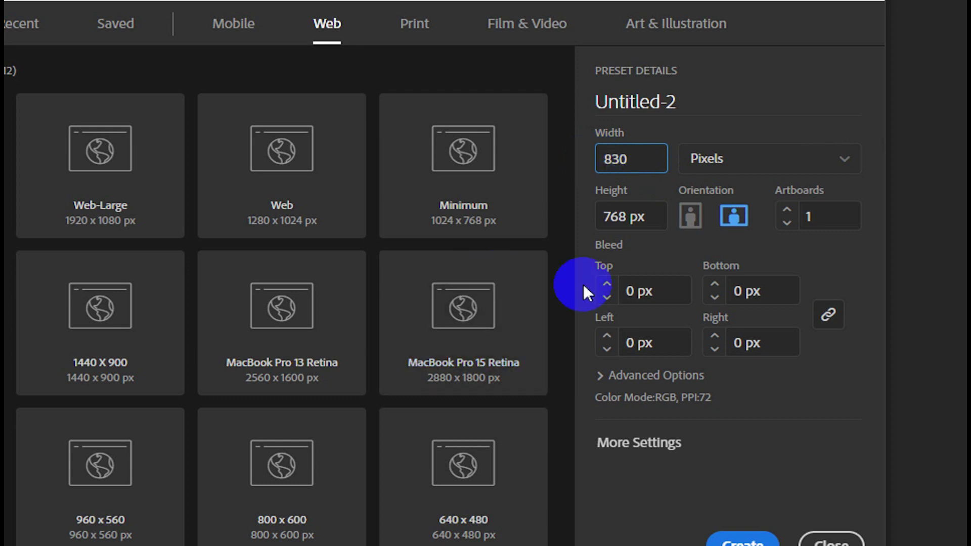
triple_click(652, 217)
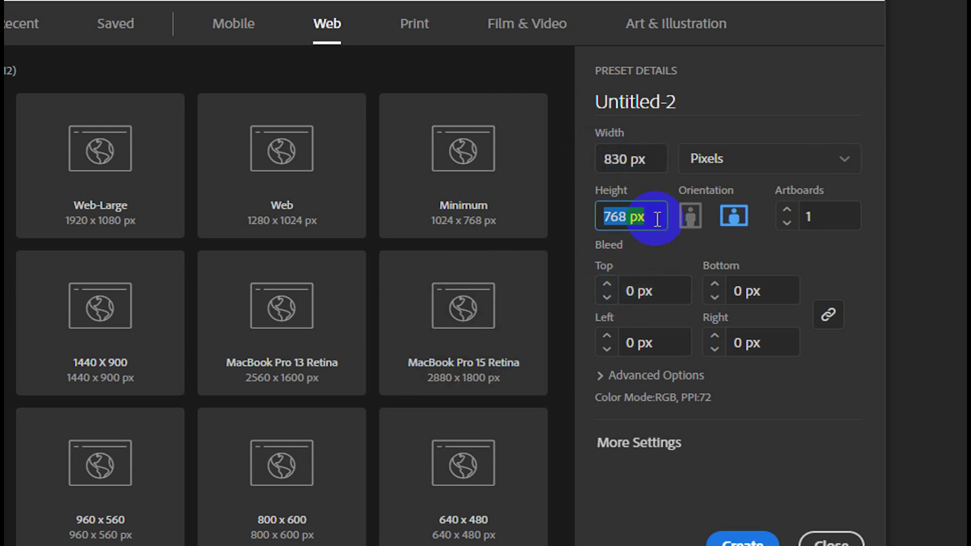
left_click(653, 161)
left_click(651, 160)
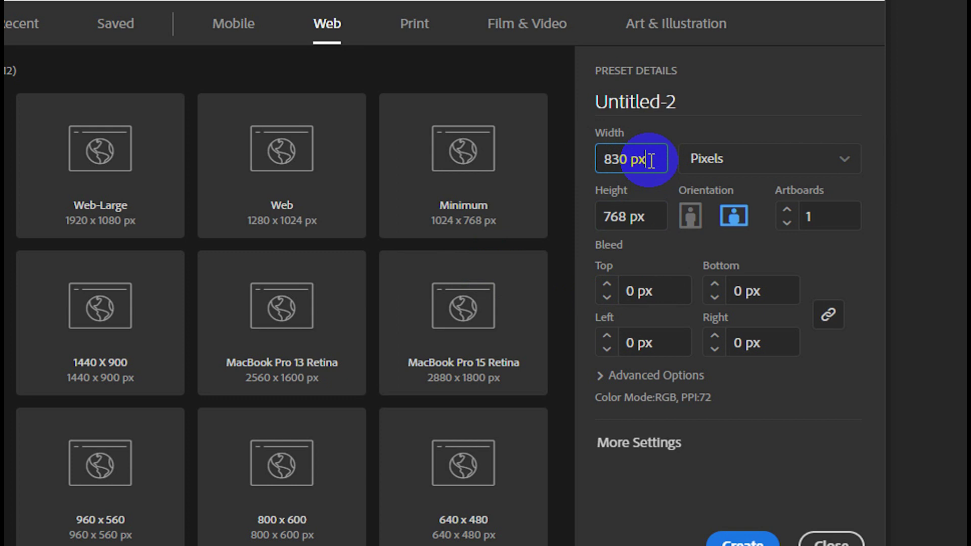
left_click(717, 161)
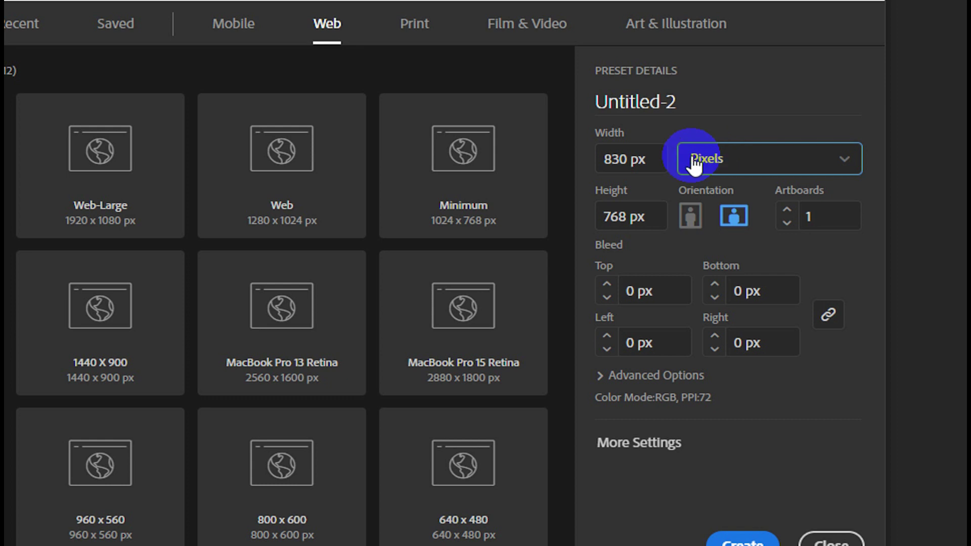
left_click_drag(646, 159, 593, 165)
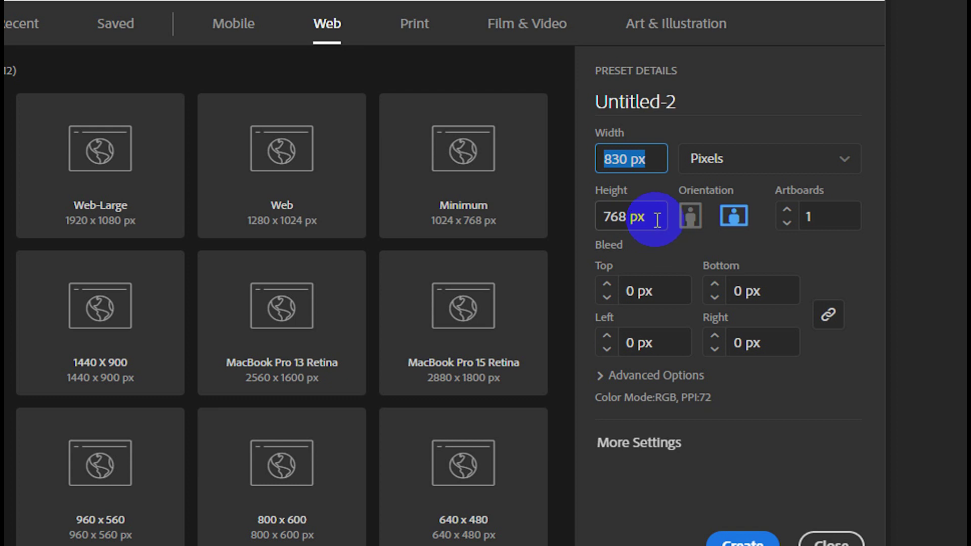
left_click_drag(658, 226, 597, 224)
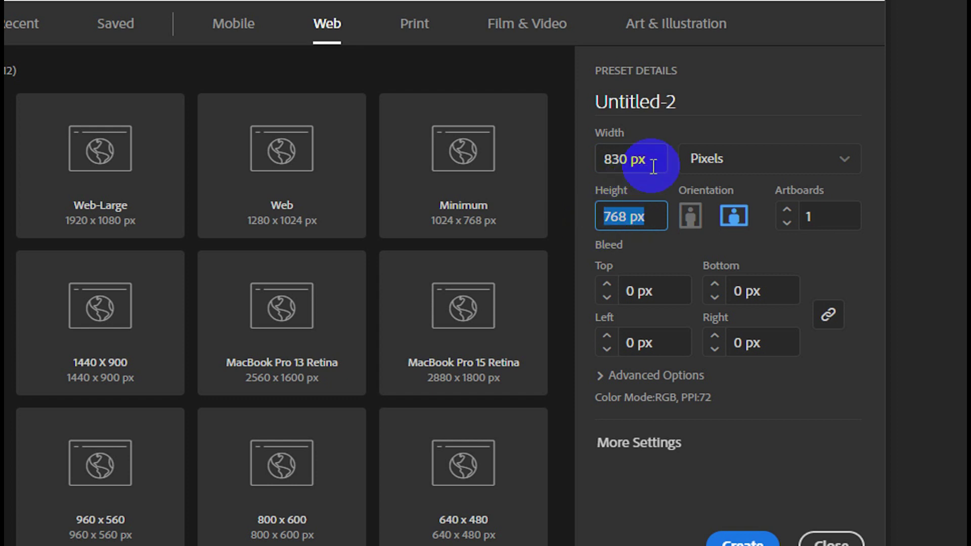
left_click_drag(650, 160, 599, 165)
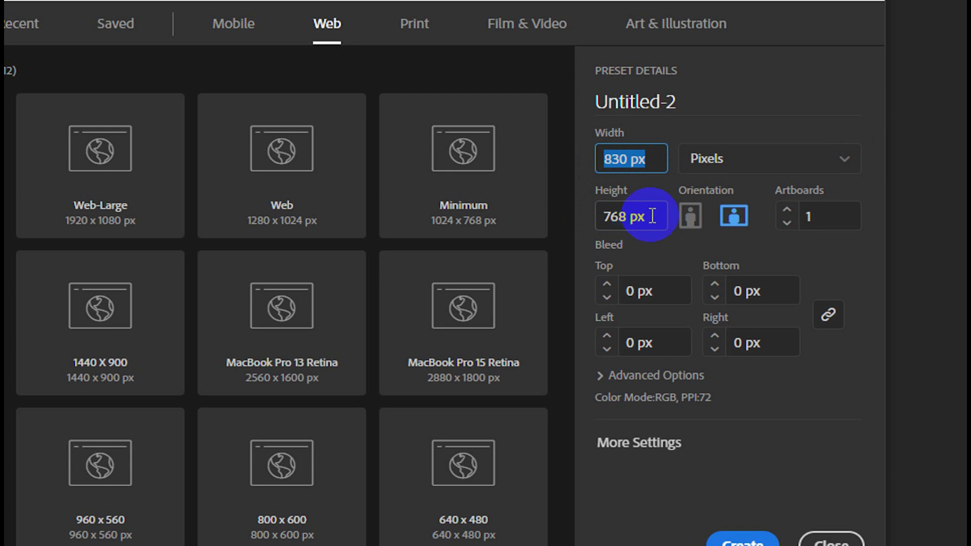
left_click(652, 216)
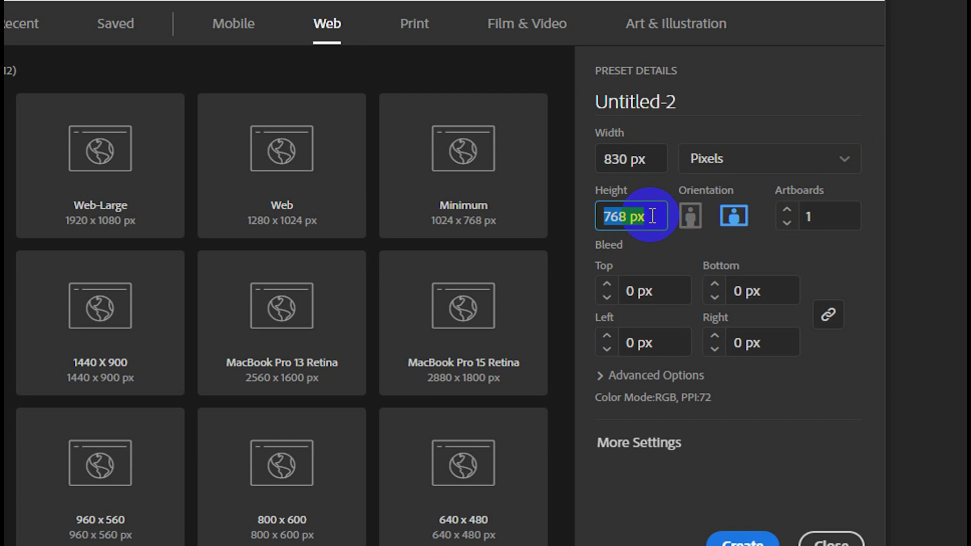
left_click(741, 158)
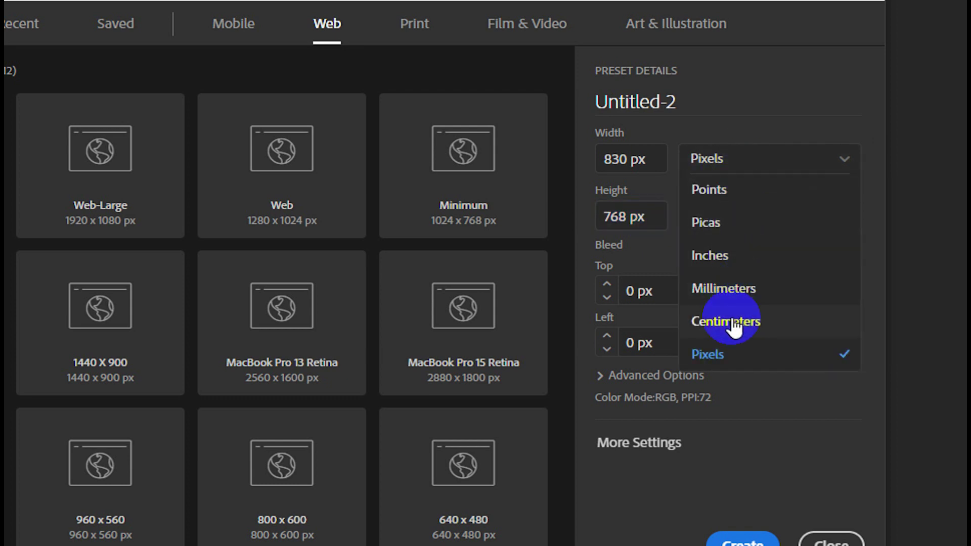
left_click(654, 157)
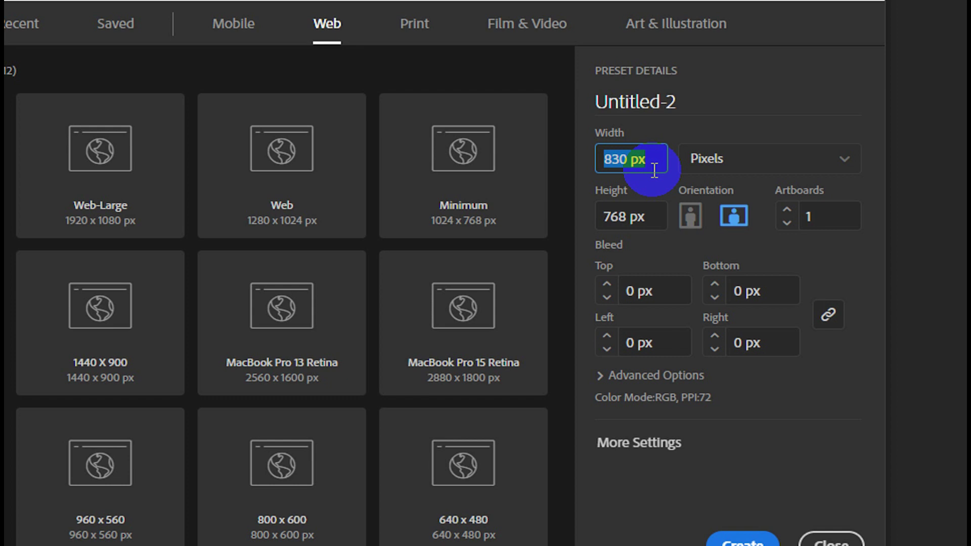
- Enter 1200 px for both Width and Height in Preset Details
type("1200")
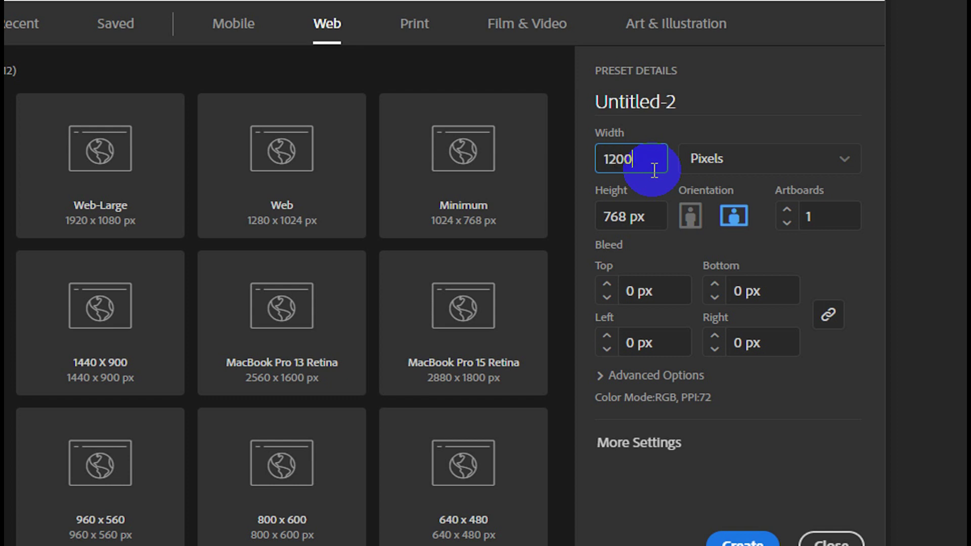
left_click_drag(654, 216, 602, 216)
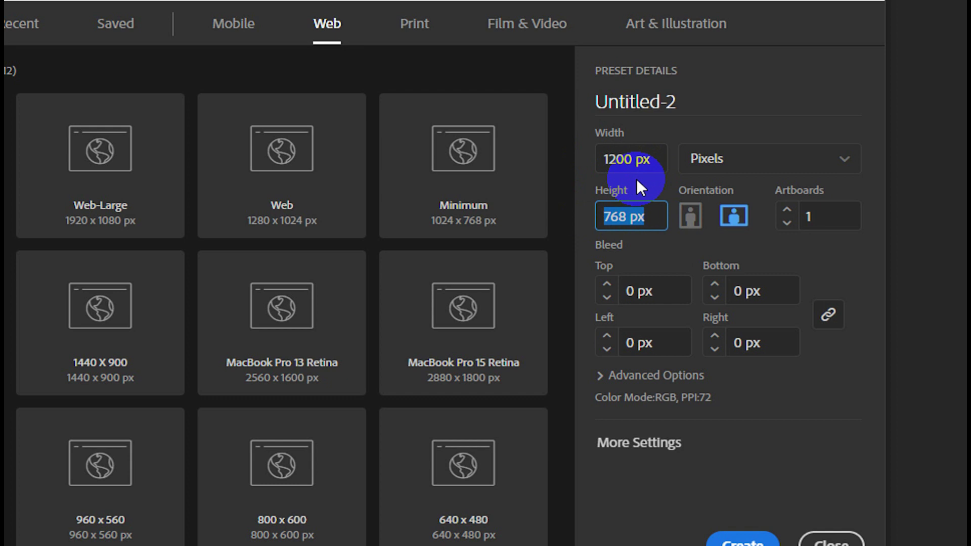
type("1200")
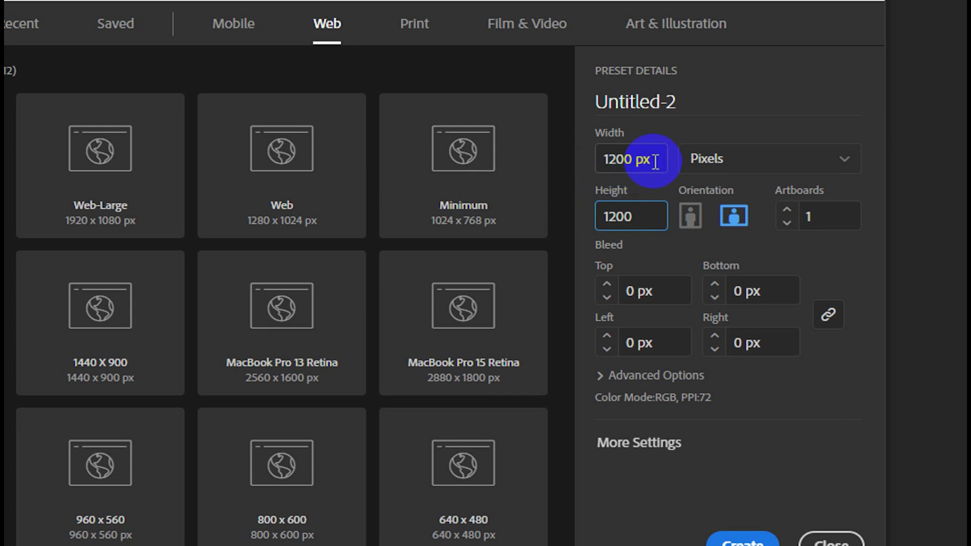
left_click(655, 160)
left_click(652, 209)
left_click_drag(652, 208, 594, 227)
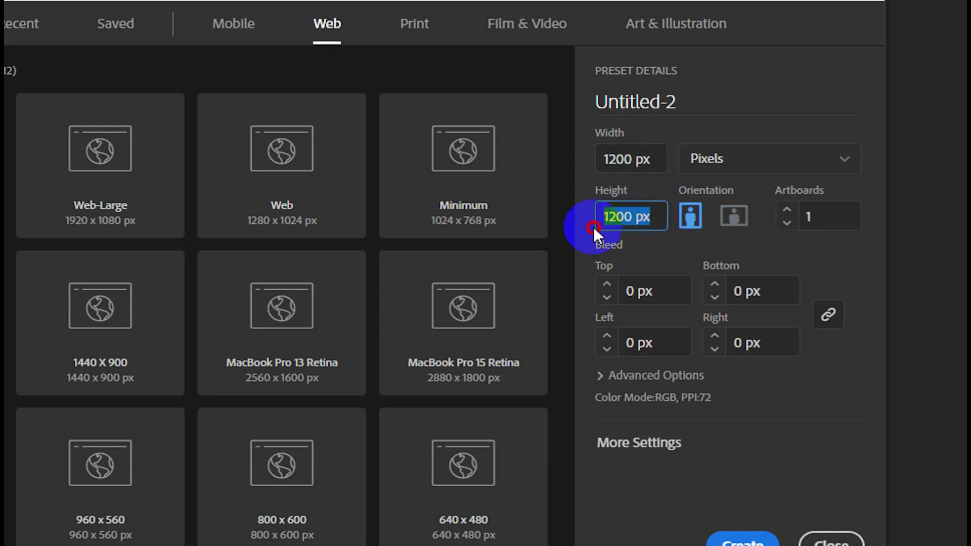
left_click(659, 219)
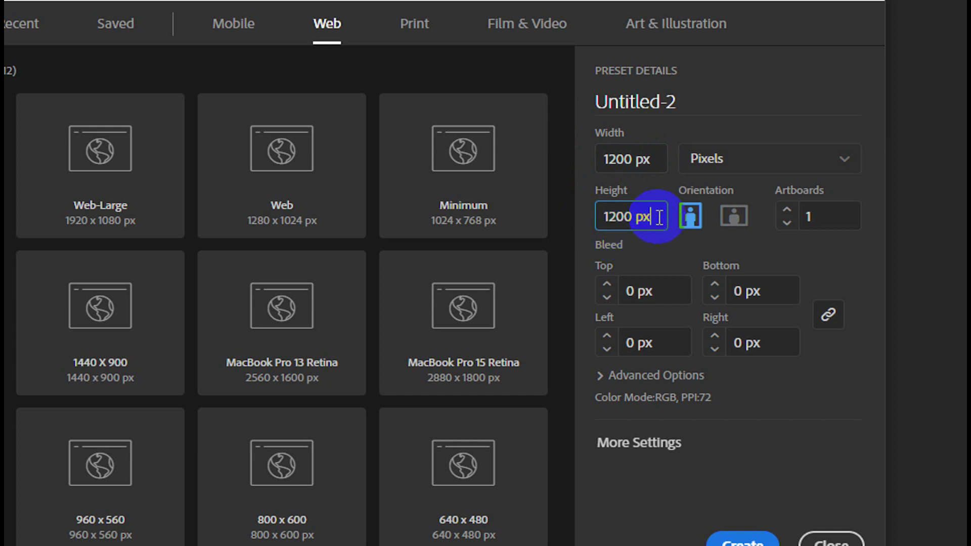
left_click(594, 216)
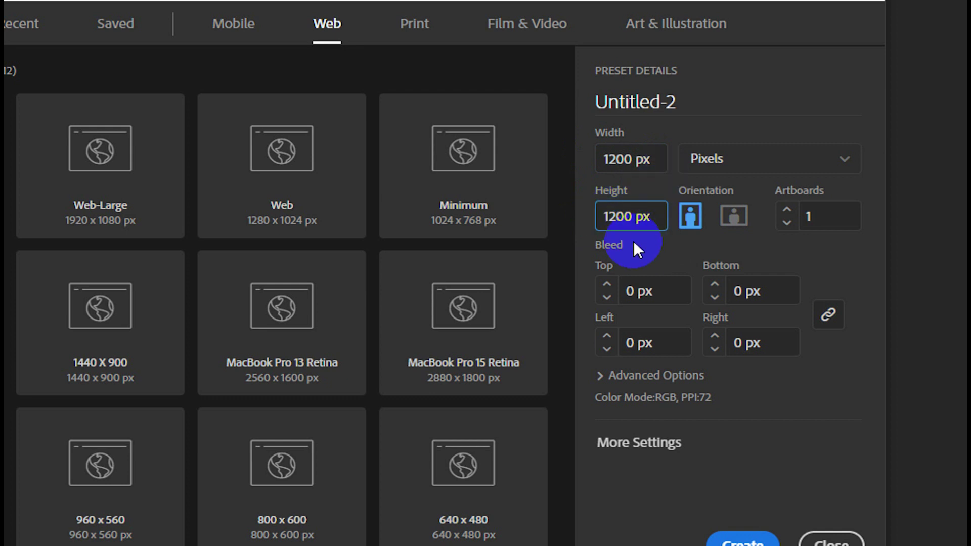
- Change the Width to 800 px, then to 900 px
left_click_drag(666, 156, 593, 167)
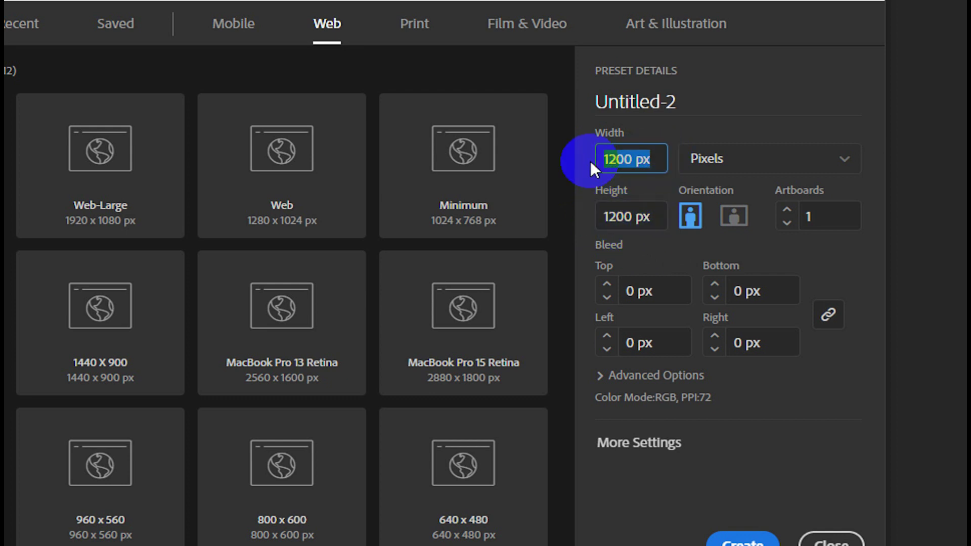
type("800")
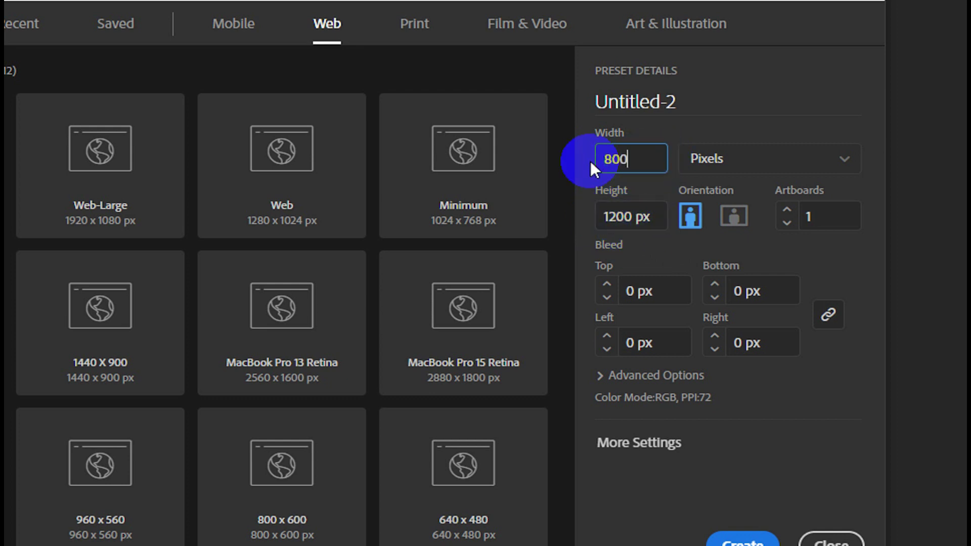
double_click(615, 163)
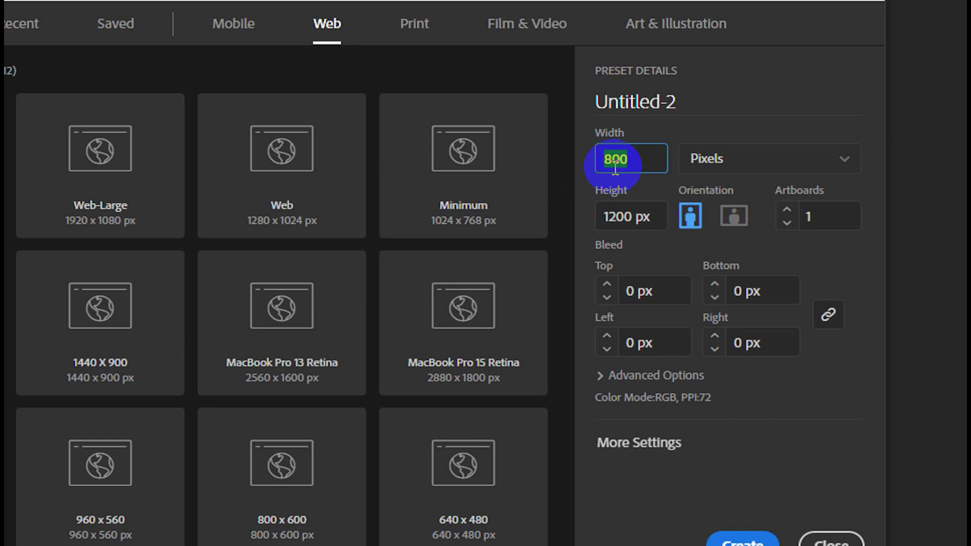
type("900")
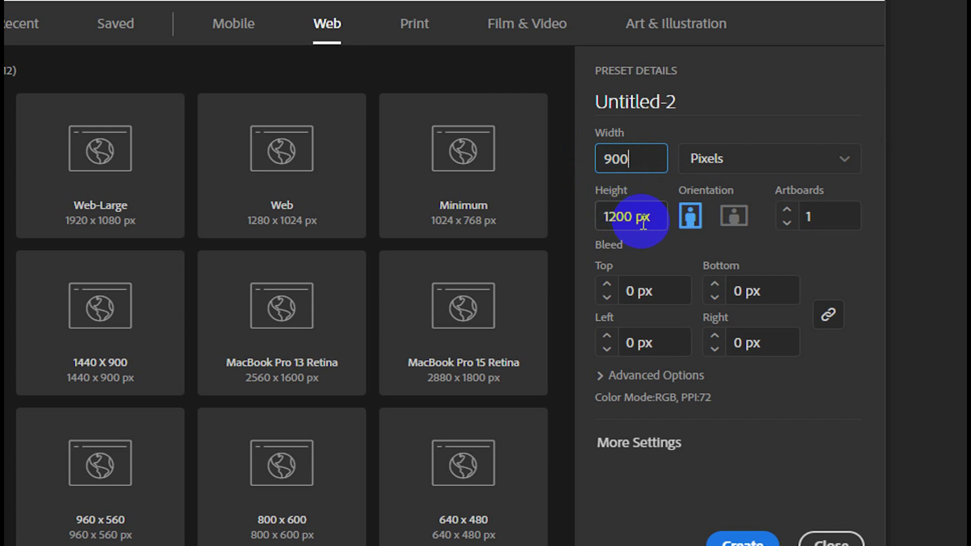
left_click(643, 222)
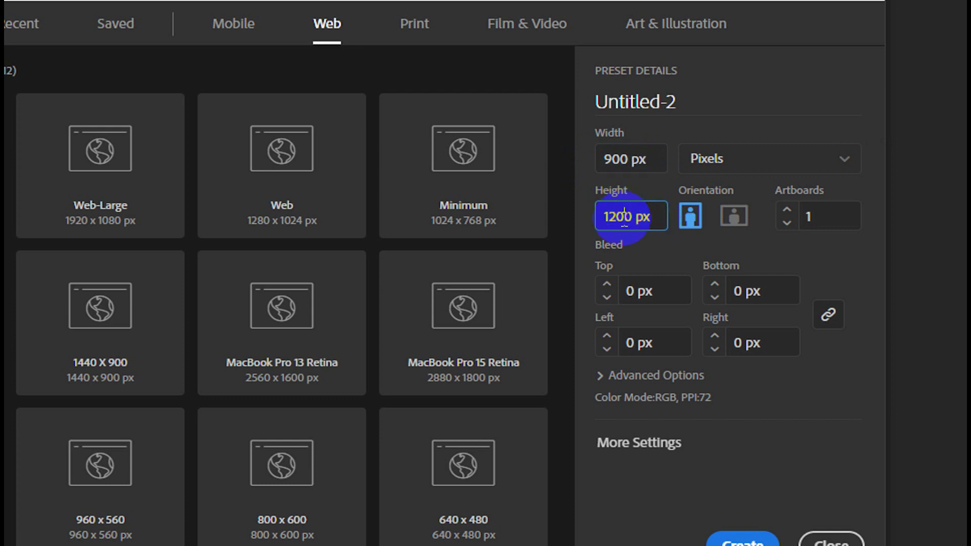
left_click_drag(639, 158, 589, 157)
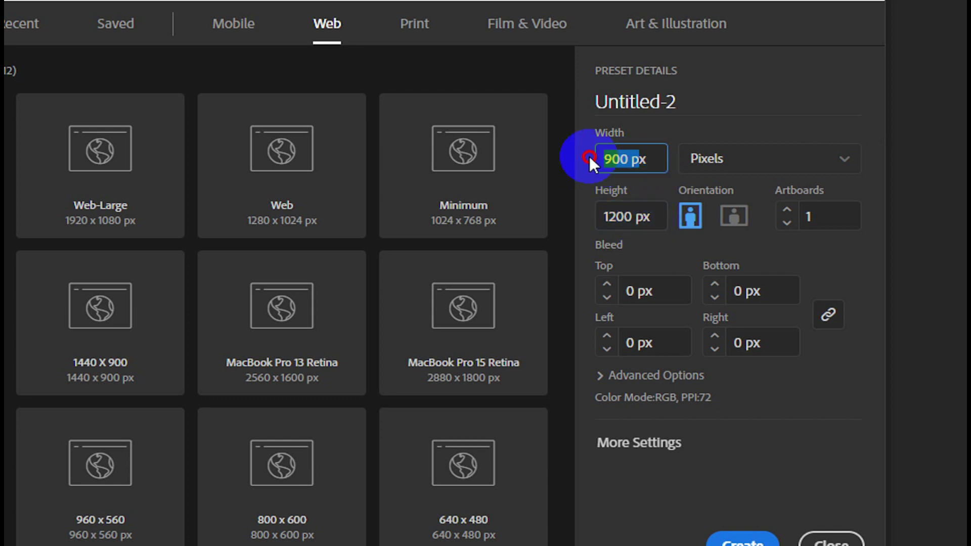
- Replace the 900 px Width with 1200 px
type("1200")
left_click(648, 217)
left_click_drag(657, 158, 534, 157)
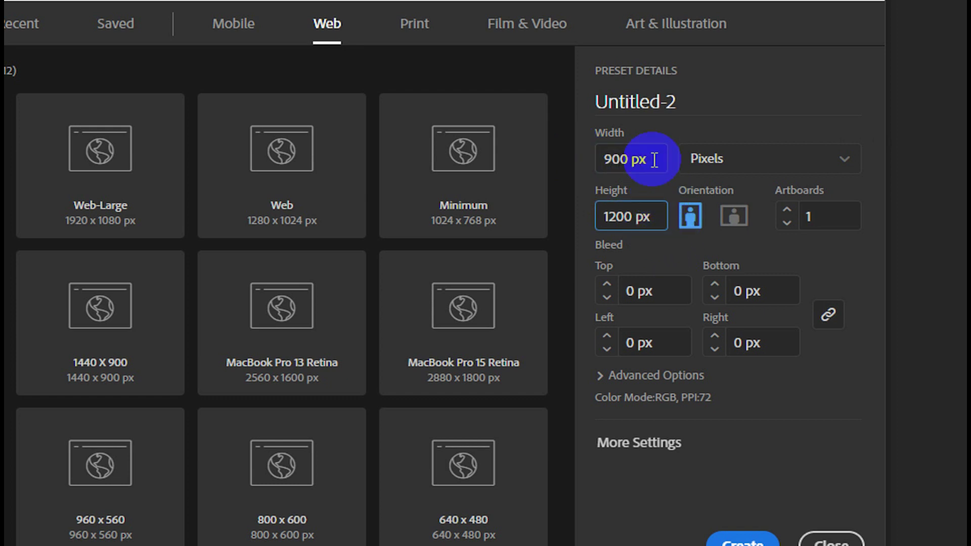
type("1200")
key("Return")
- Change the Height to 1500 px, then correct it to 1600 px
left_click_drag(654, 217, 594, 210)
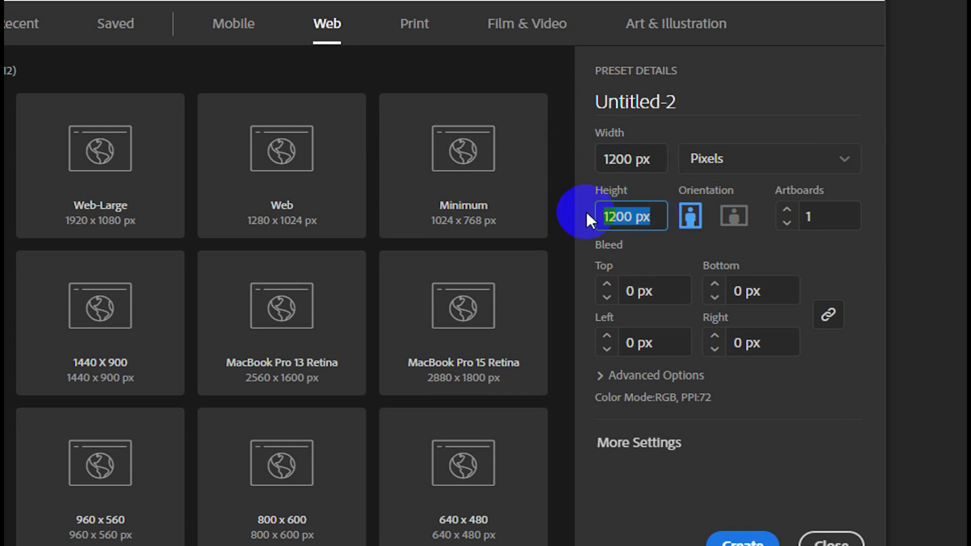
type("1500")
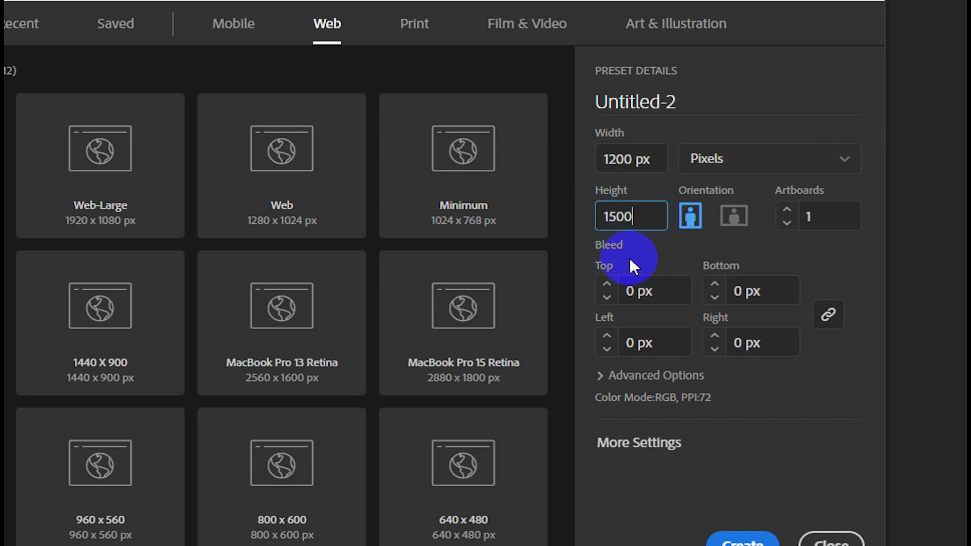
left_click_drag(633, 217, 611, 217)
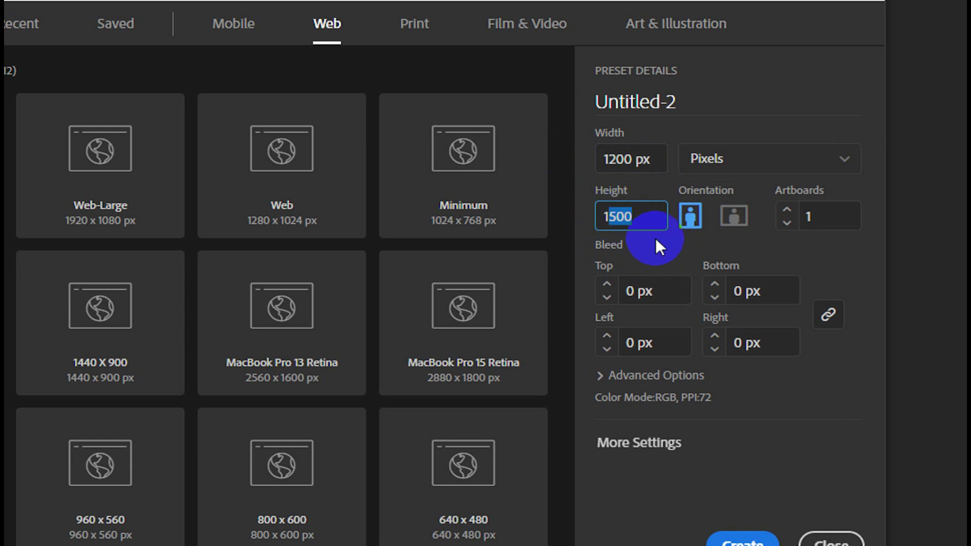
type("600")
left_click(653, 158)
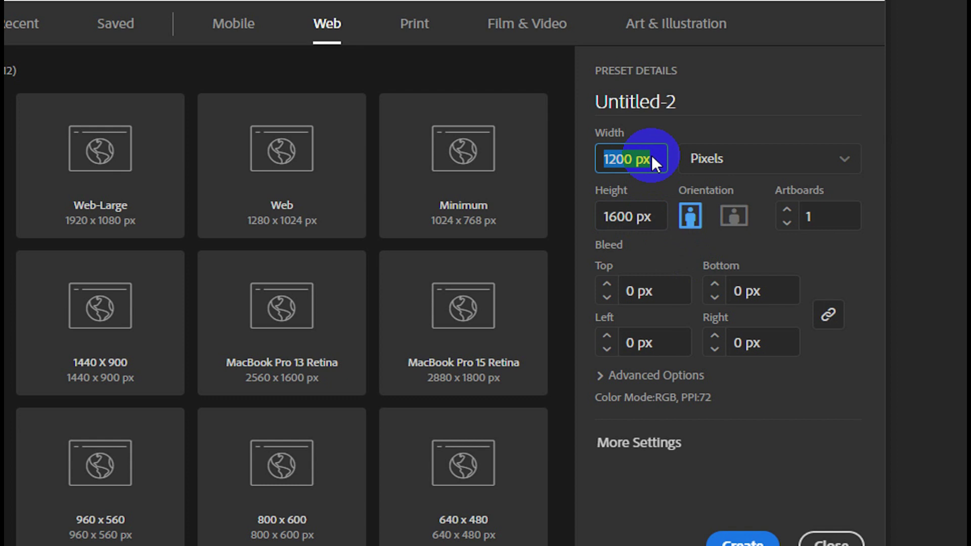
left_click(658, 223)
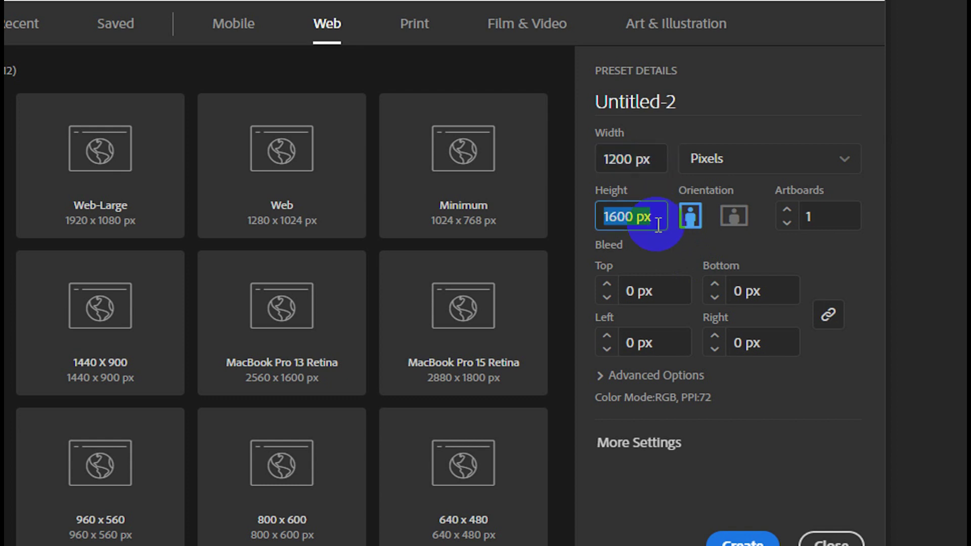
left_click(659, 223)
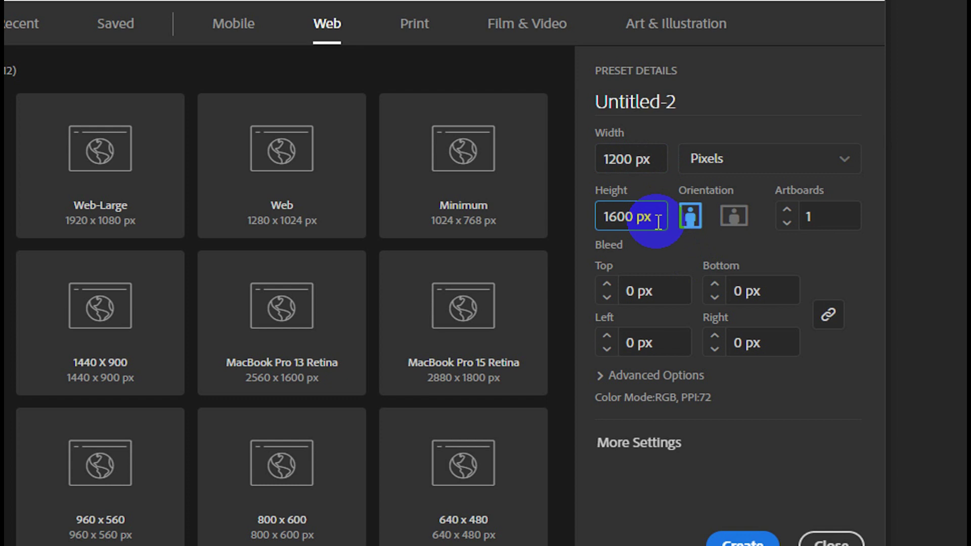
left_click_drag(658, 222, 607, 219)
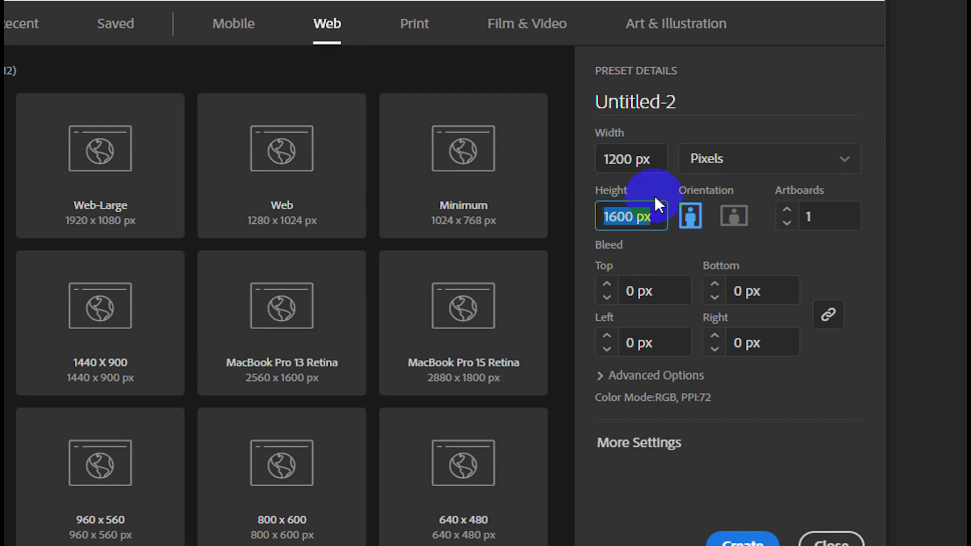
left_click_drag(650, 159, 604, 159)
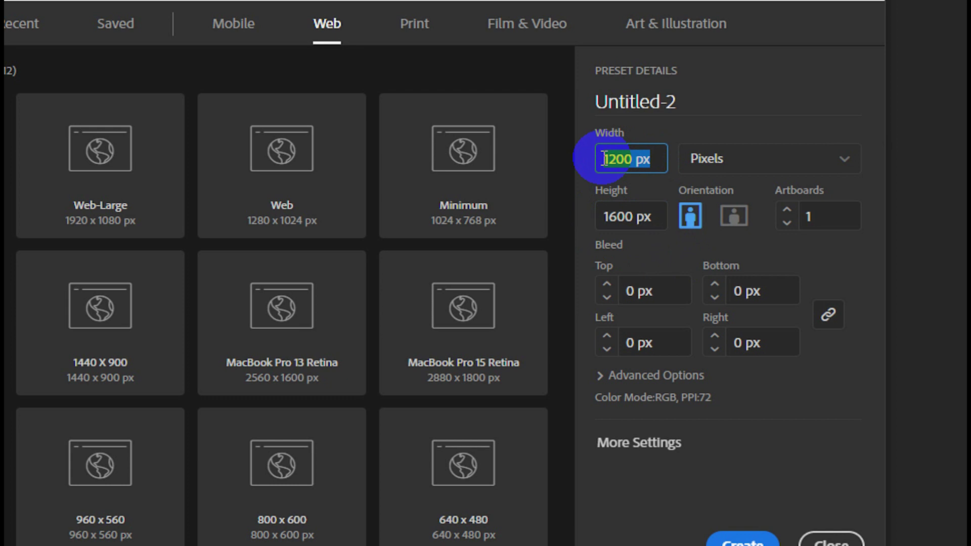
- Enter 900 px Width and 1300 px Height, keeping portrait orientation
type("900")
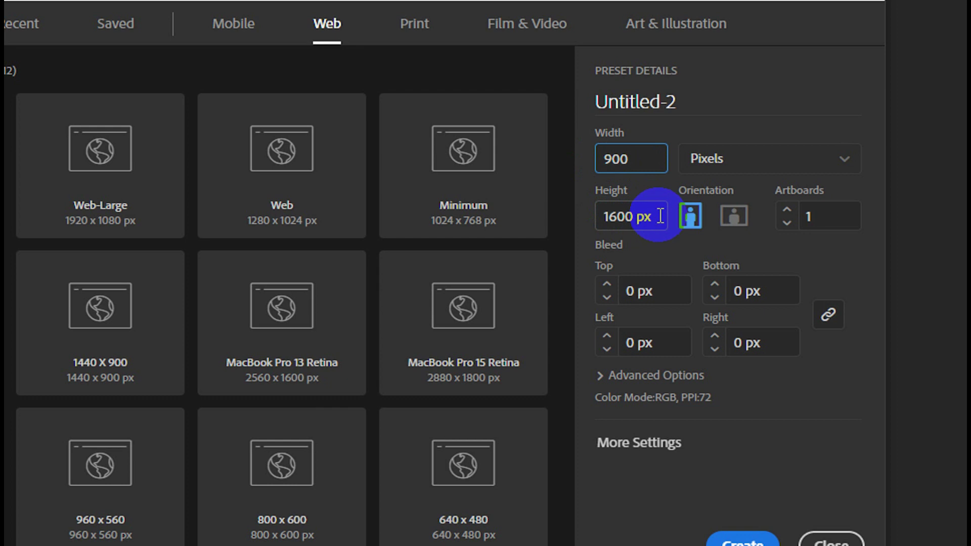
key("Tab")
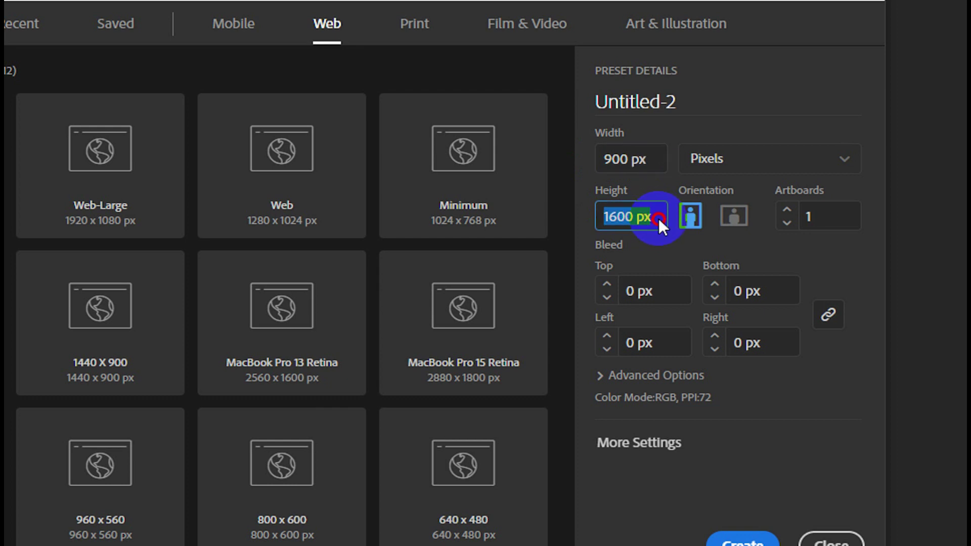
left_click_drag(658, 218, 593, 217)
type("1300")
left_click(658, 159)
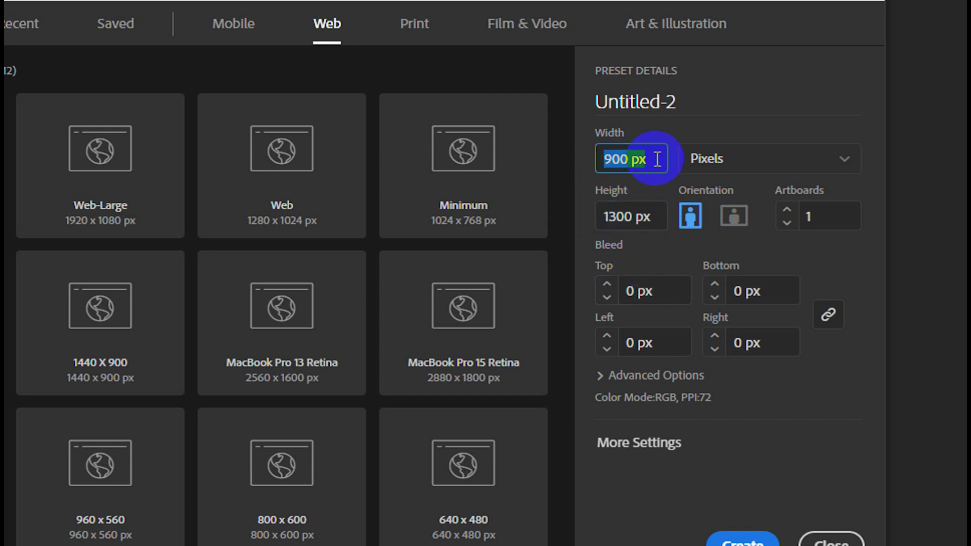
left_click(657, 217)
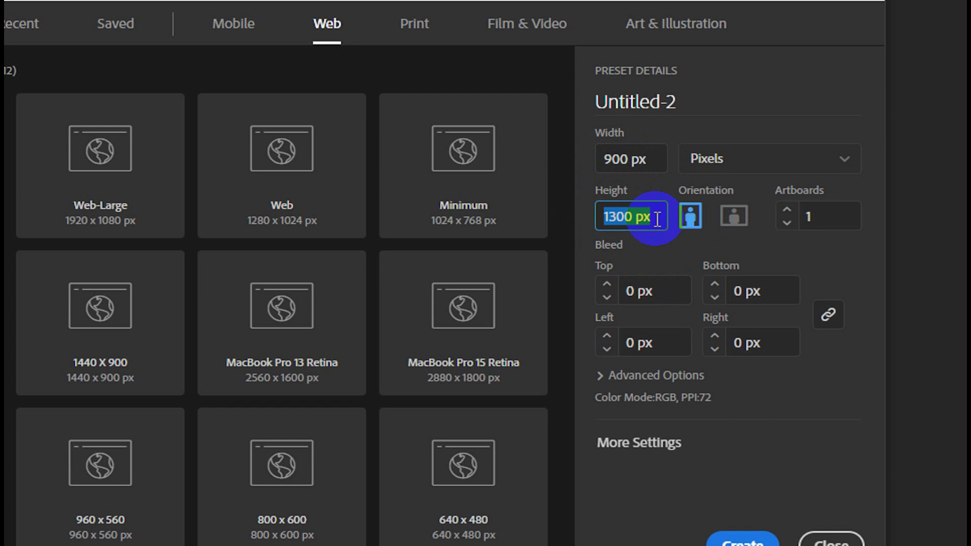
left_click_drag(648, 160, 582, 158)
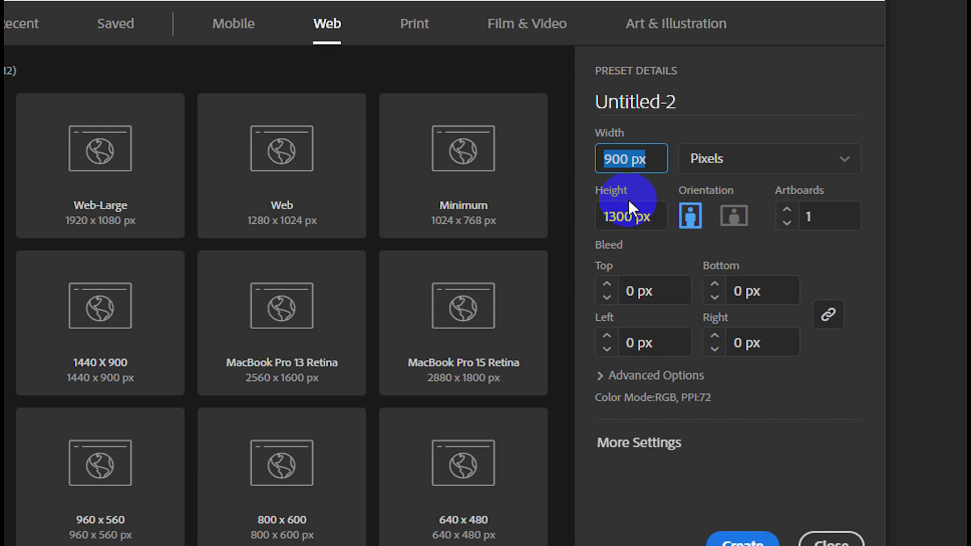
- Try a 700 px Width with Heights of 1200 px, then 1000 px
type("700")
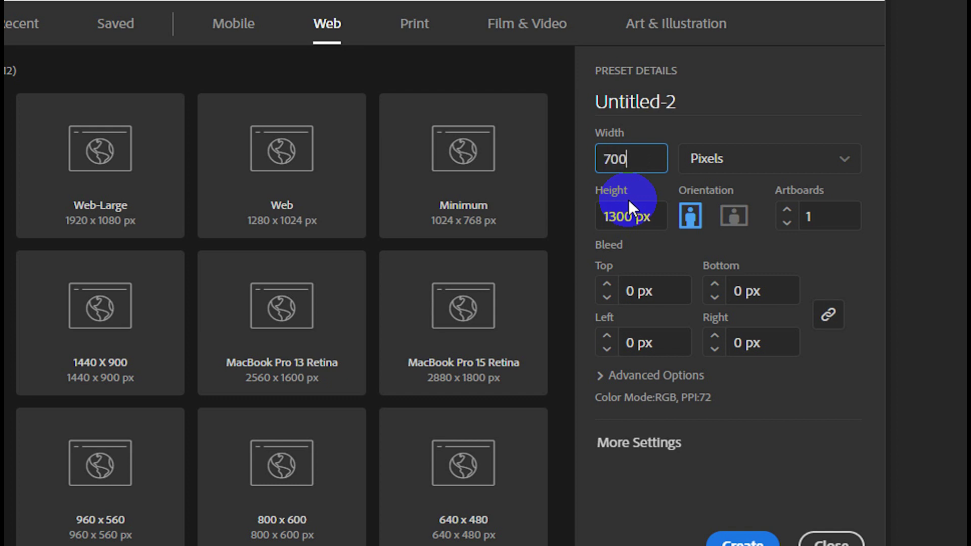
left_click_drag(657, 216, 587, 221)
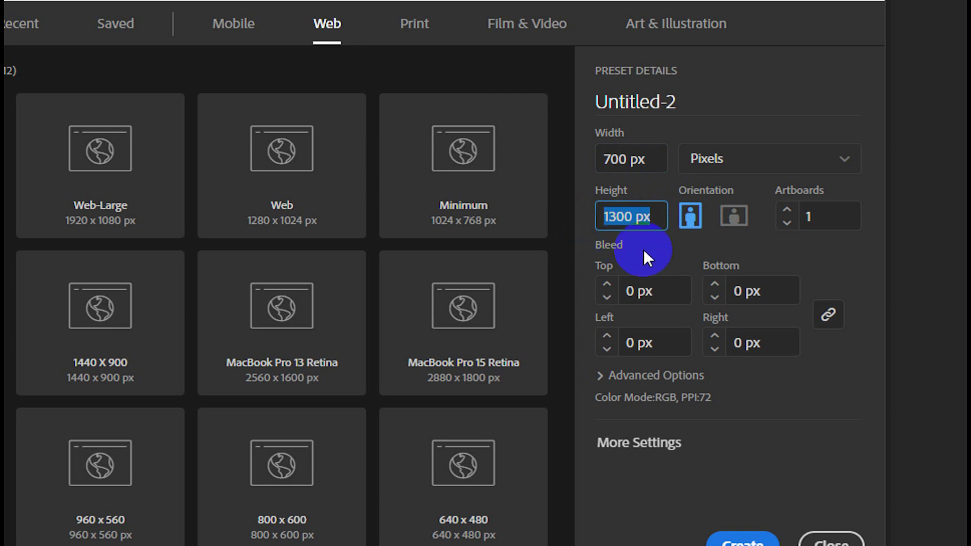
type("1200")
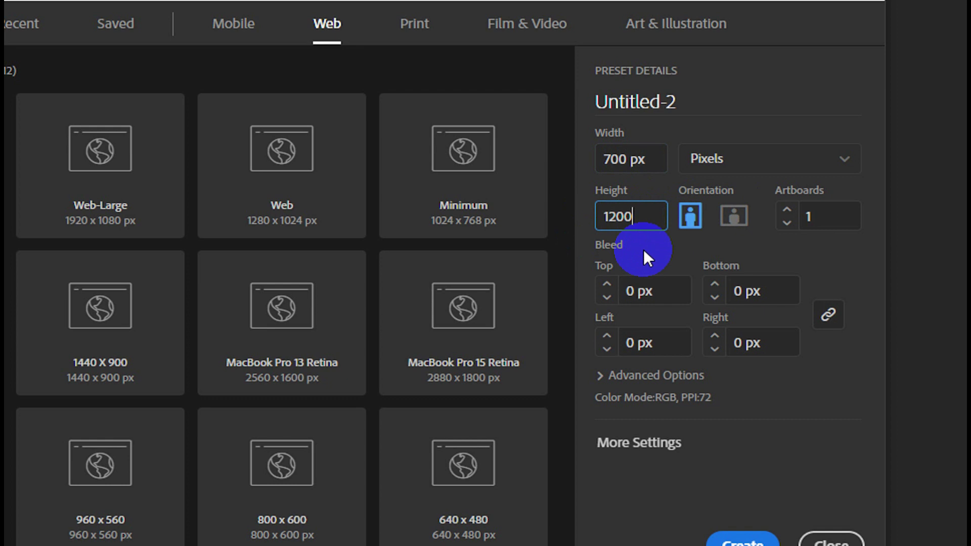
left_click(624, 216)
left_click_drag(624, 216, 611, 217)
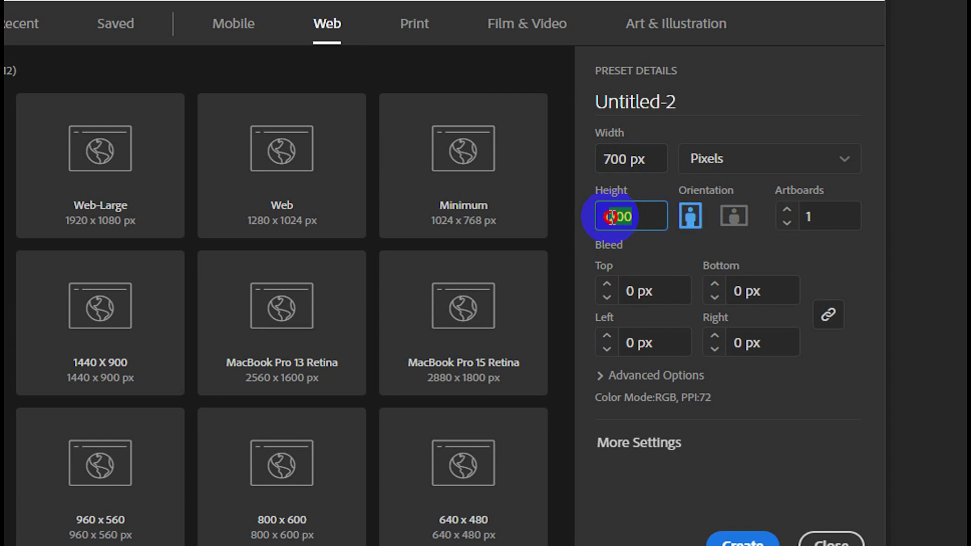
type("1000")
left_click(638, 159)
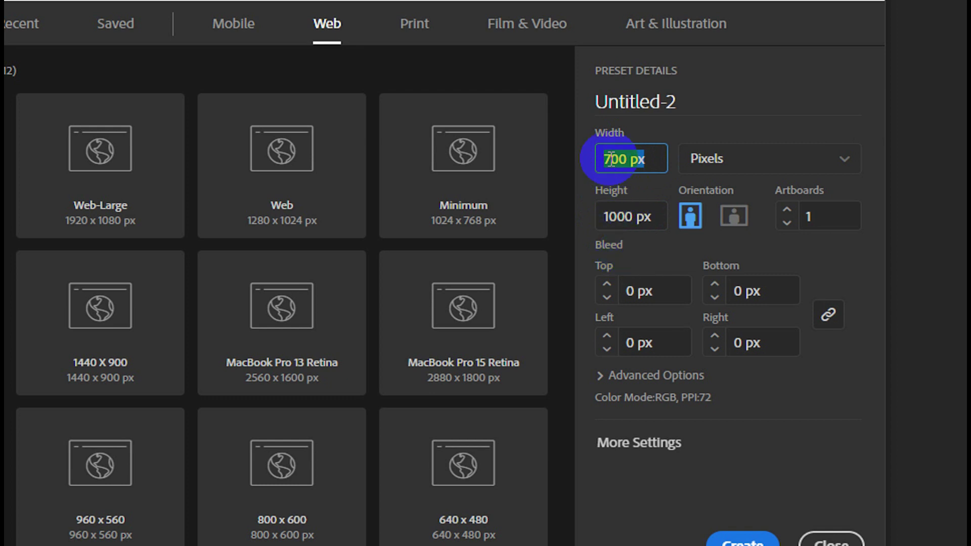
- Change the Height to 700 px, then to 800 px
left_click(625, 217)
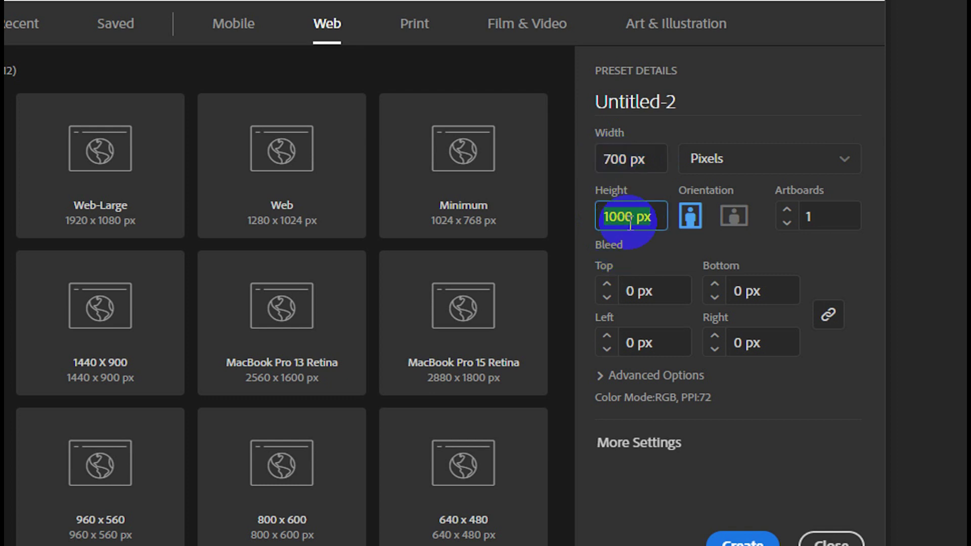
left_click_drag(651, 216, 580, 212)
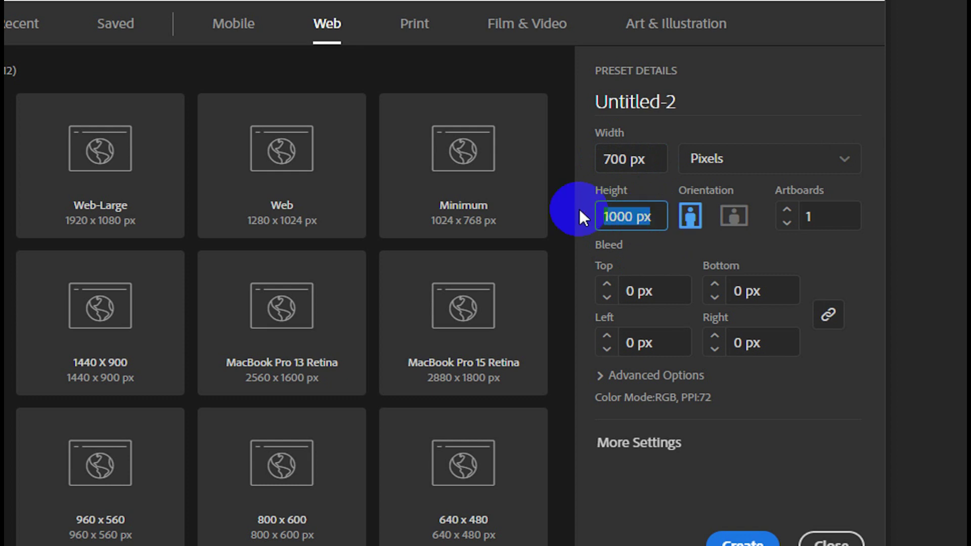
type("700")
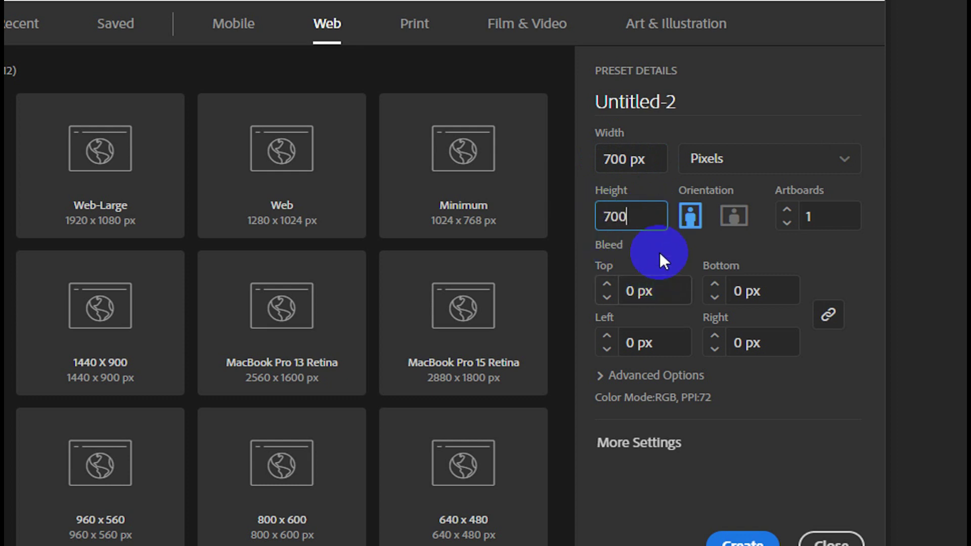
left_click(654, 164)
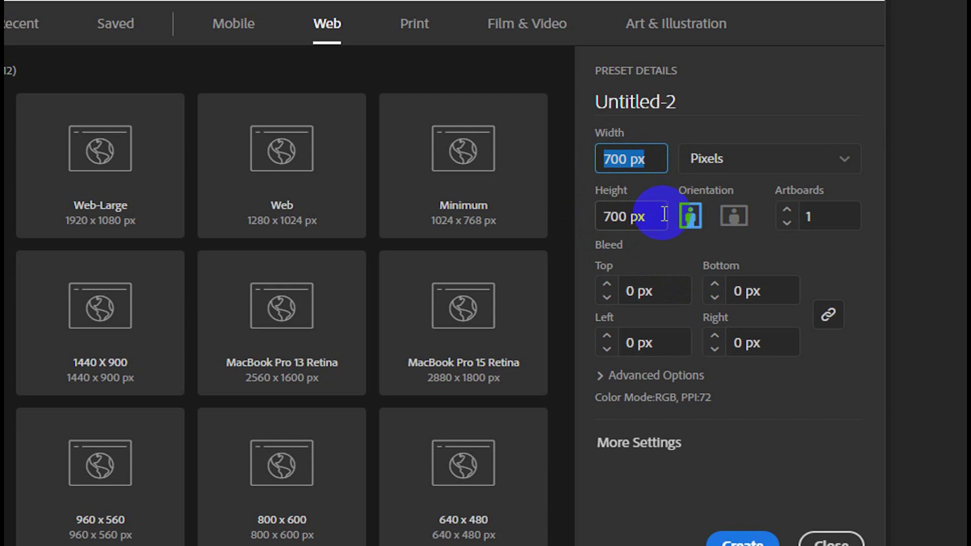
type("800")
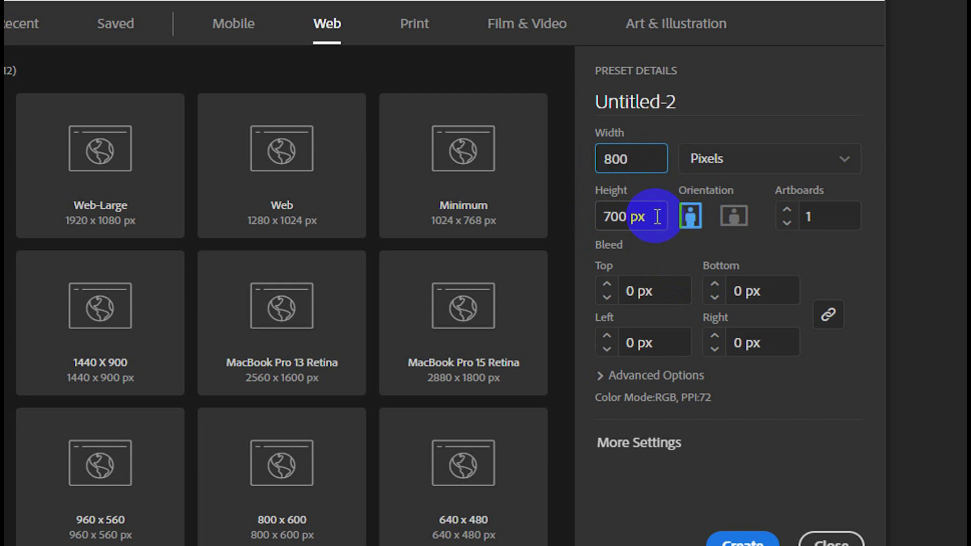
left_click_drag(657, 217, 593, 216)
type("800")
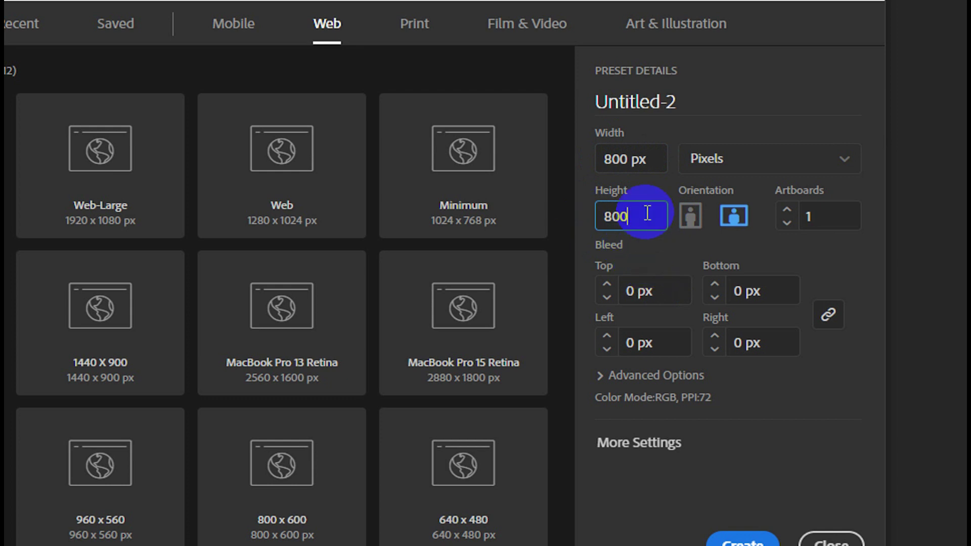
left_click(653, 162)
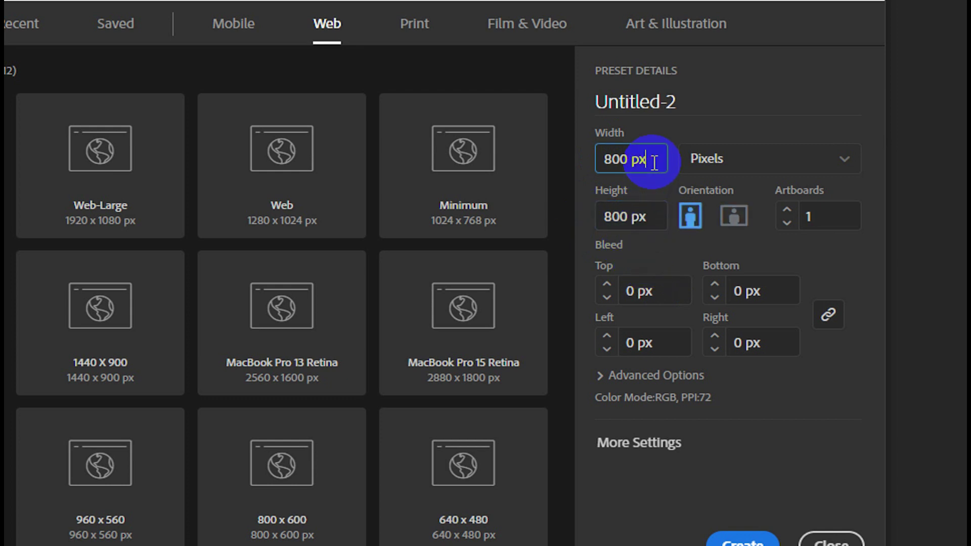
- Set Height to 700 px and Width to 1200 px for a landscape page
left_click_drag(653, 160, 599, 161)
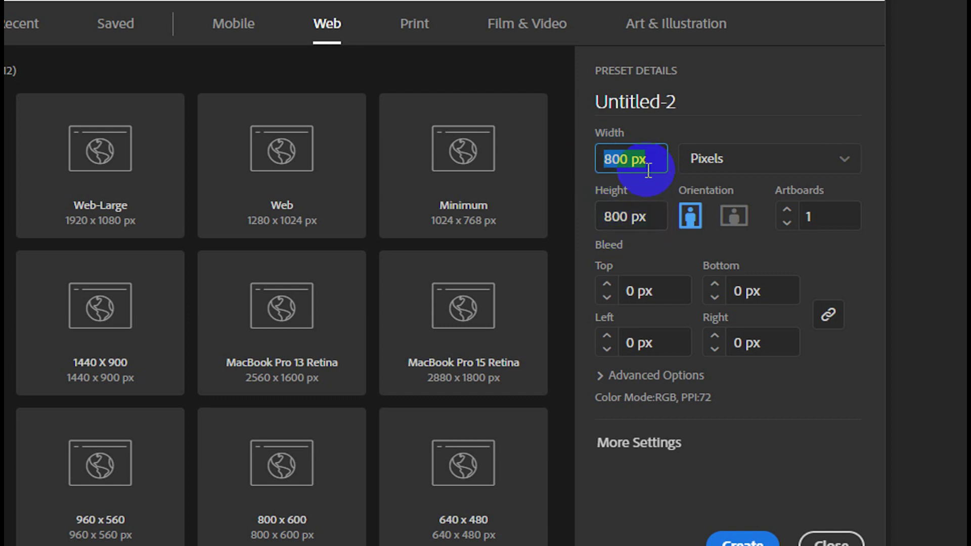
left_click_drag(650, 217, 599, 217)
left_click_drag(648, 159, 599, 160)
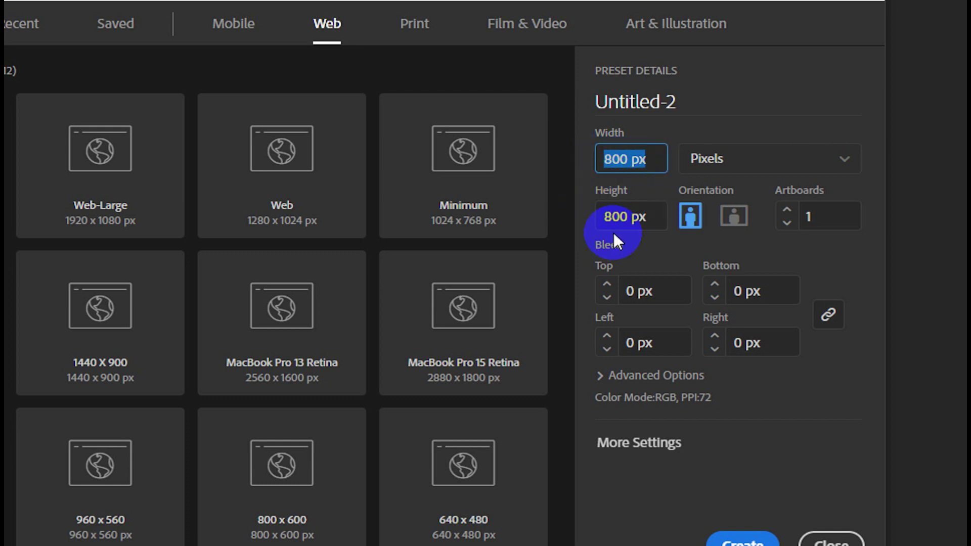
left_click_drag(642, 218, 602, 218)
type("700")
left_click_drag(646, 161, 587, 158)
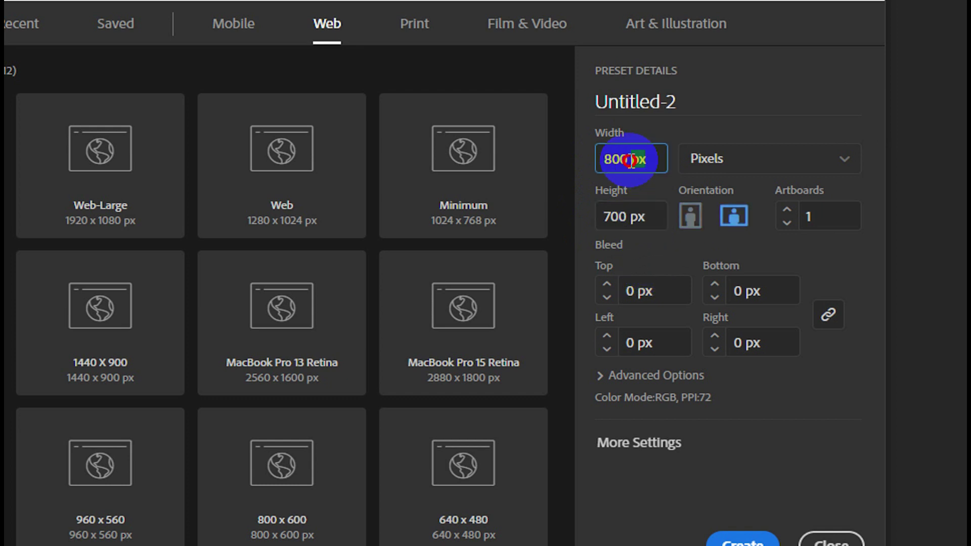
type("1200")
left_click(653, 219)
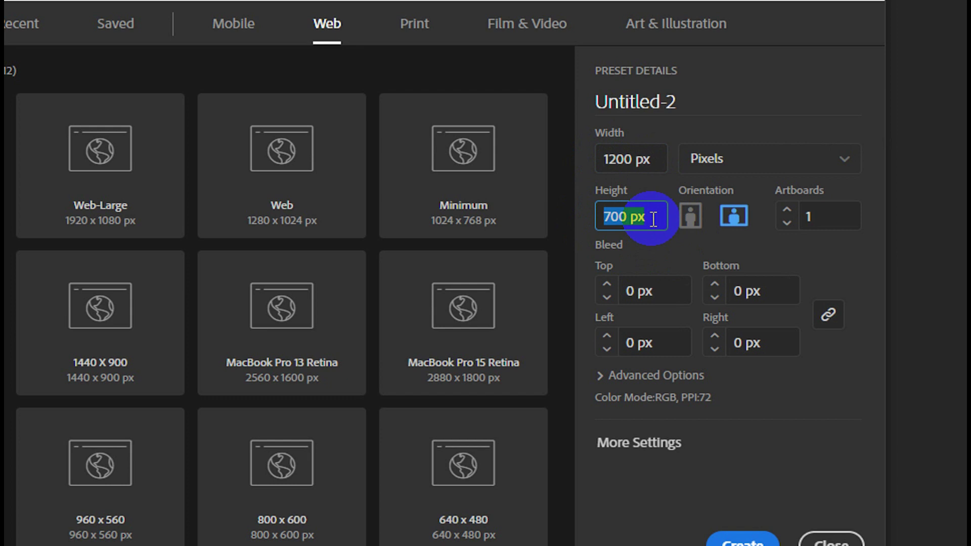
left_click(653, 218)
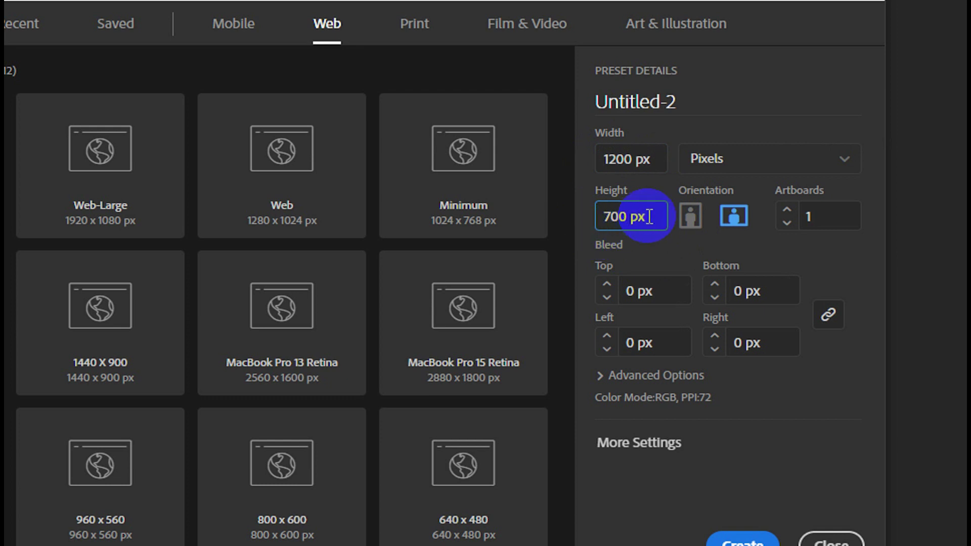
left_click_drag(653, 158, 601, 161)
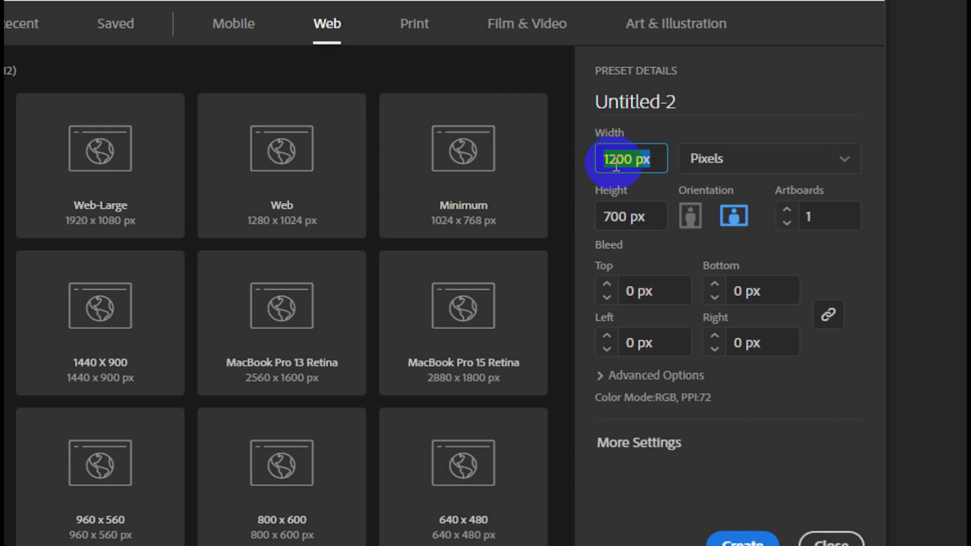
left_click(689, 227)
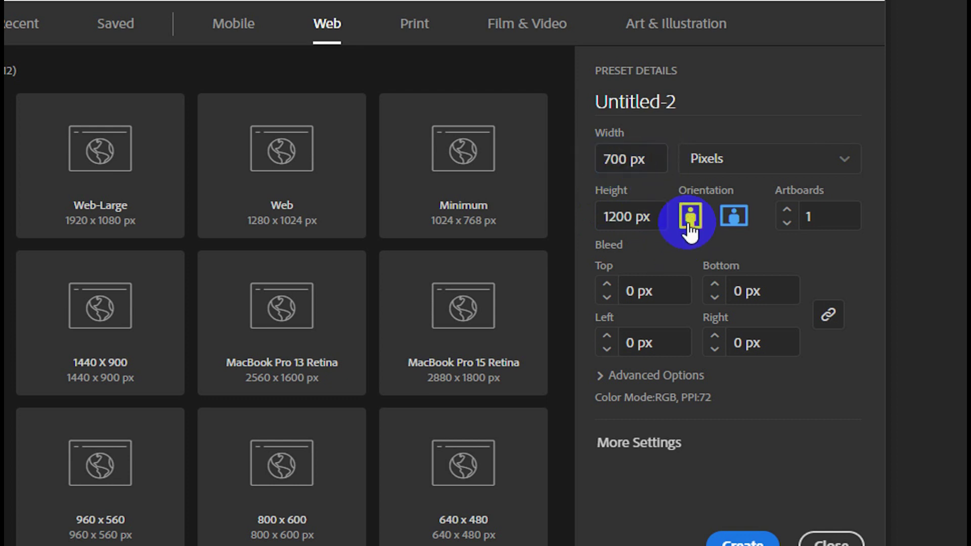
left_click(733, 225)
left_click(691, 222)
left_click(723, 220)
left_click(690, 217)
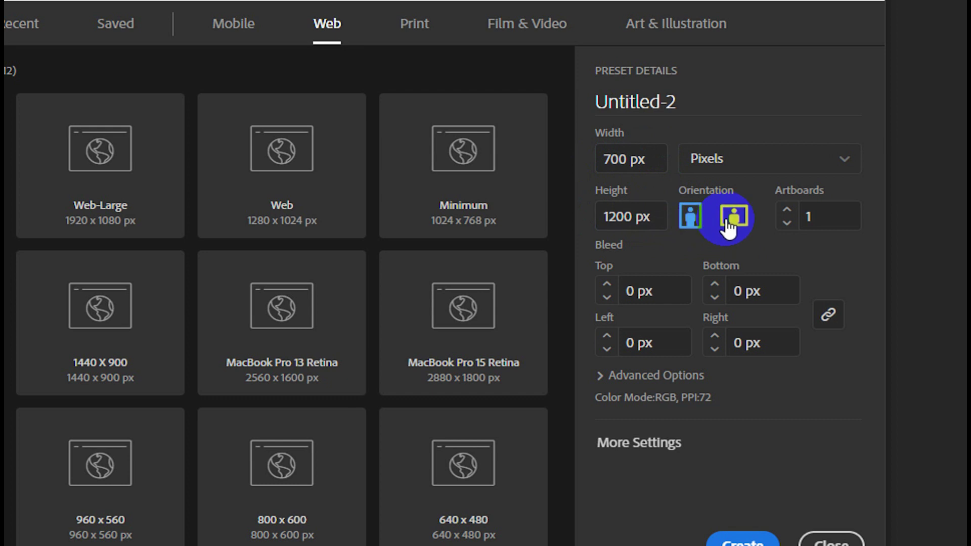
left_click(620, 217)
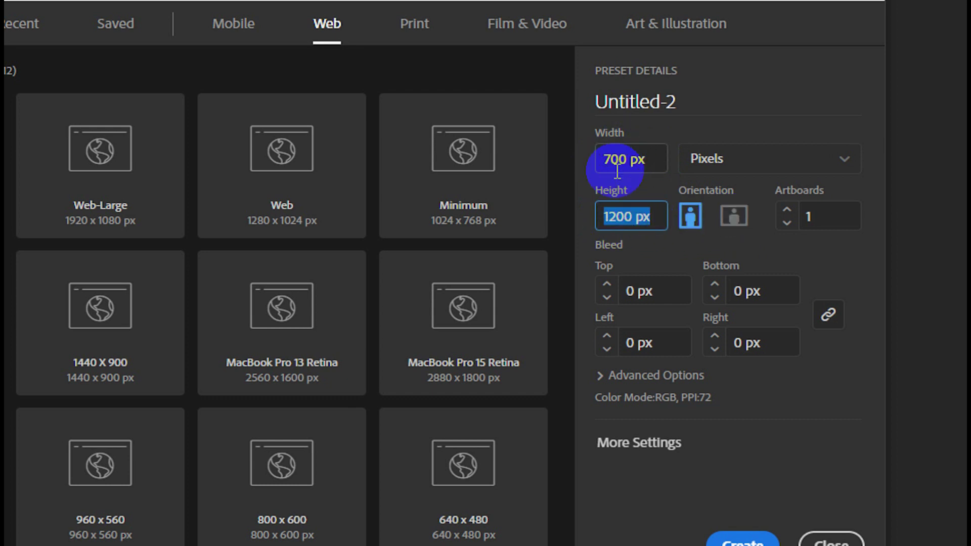
left_click(835, 217)
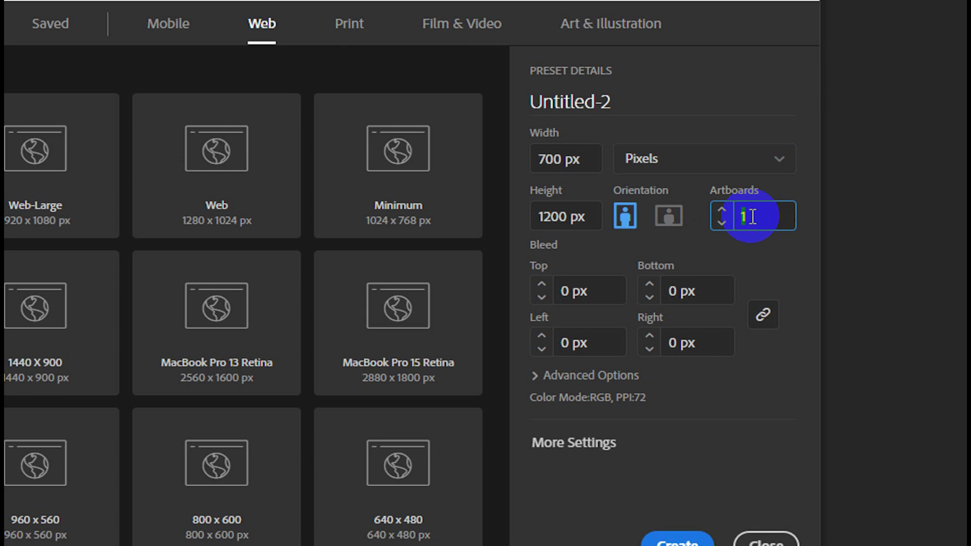
left_click(753, 216)
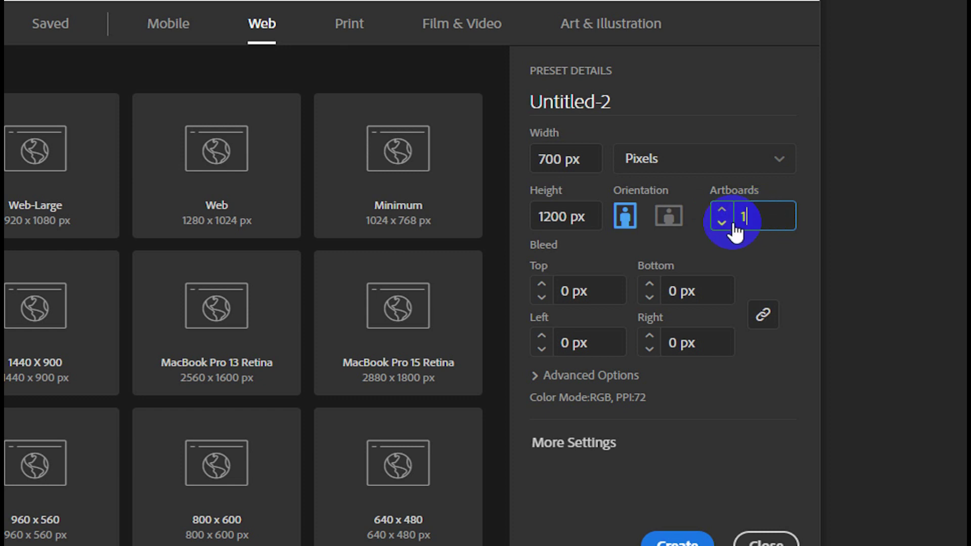
left_click(596, 290)
double_click(596, 289)
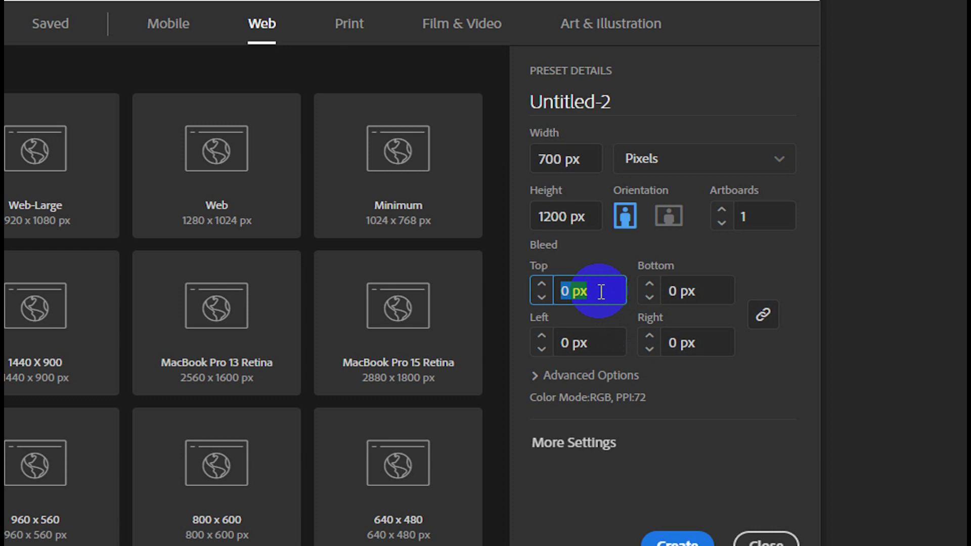
- Check the left, bottom and right Bleed fields, then expand Advanced Options
left_click(599, 340)
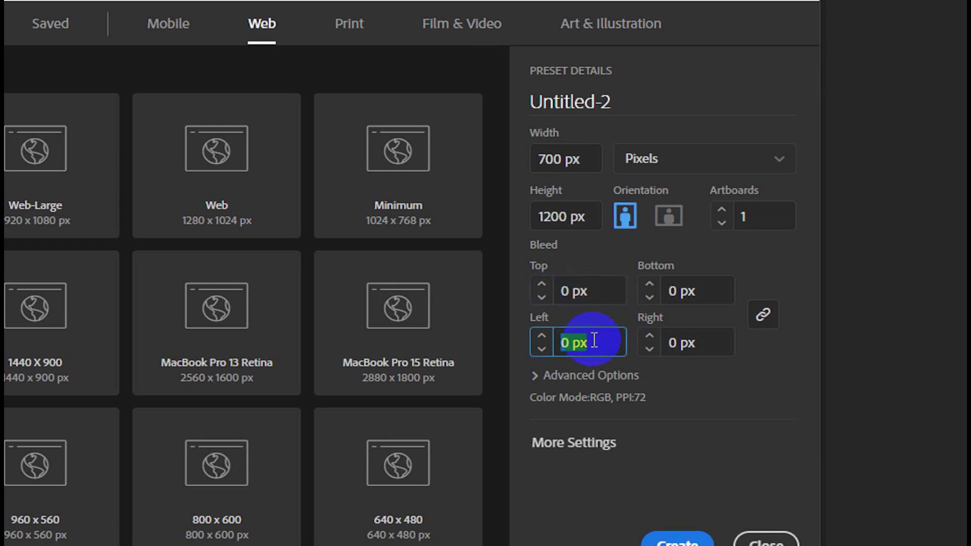
left_click(693, 290)
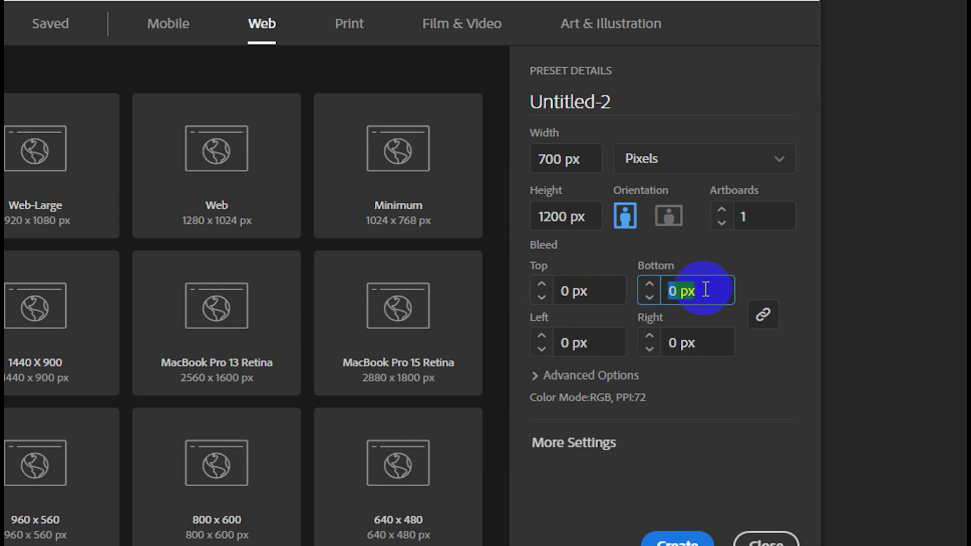
left_click(709, 345)
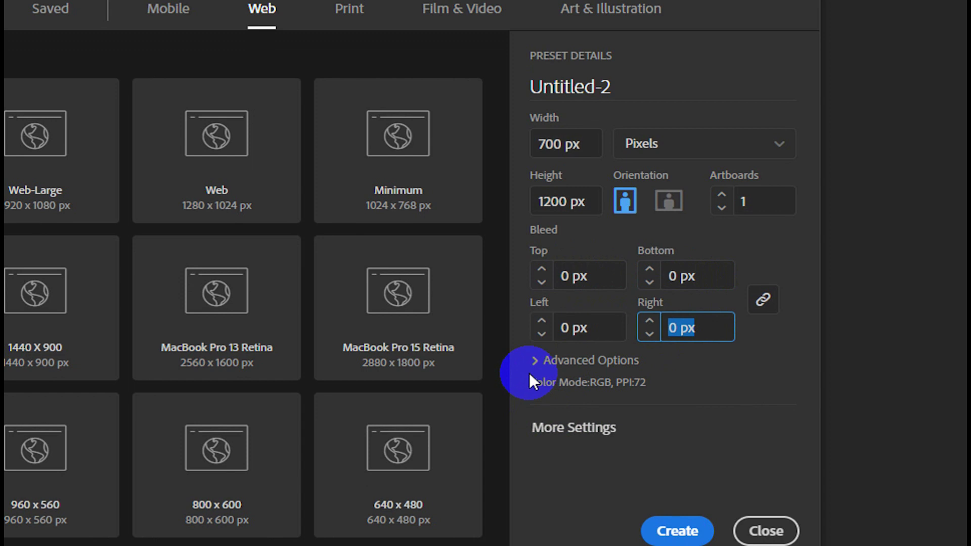
left_click(536, 361)
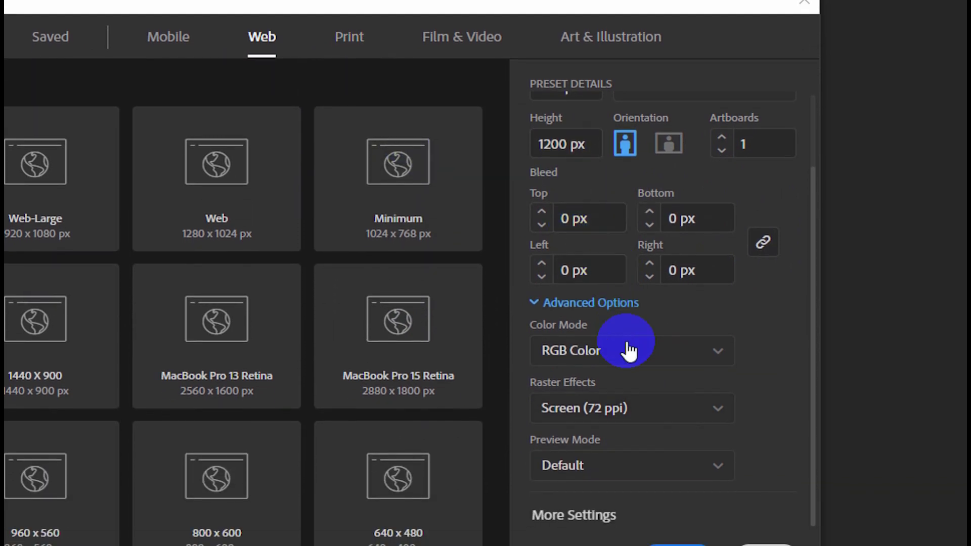
- Switch the Advanced Options Color Mode from RGB to CMYK Color
left_click(632, 352)
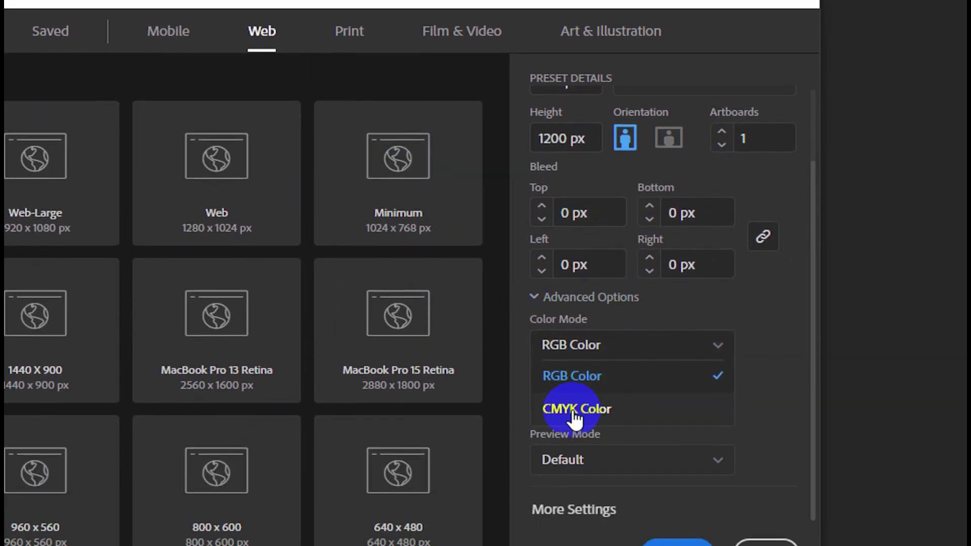
left_click(576, 412)
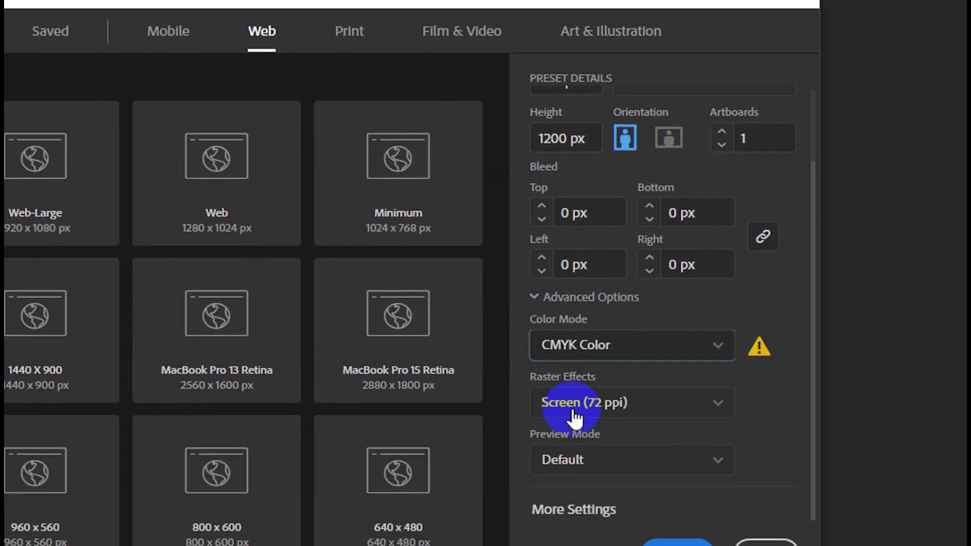
left_click(667, 414)
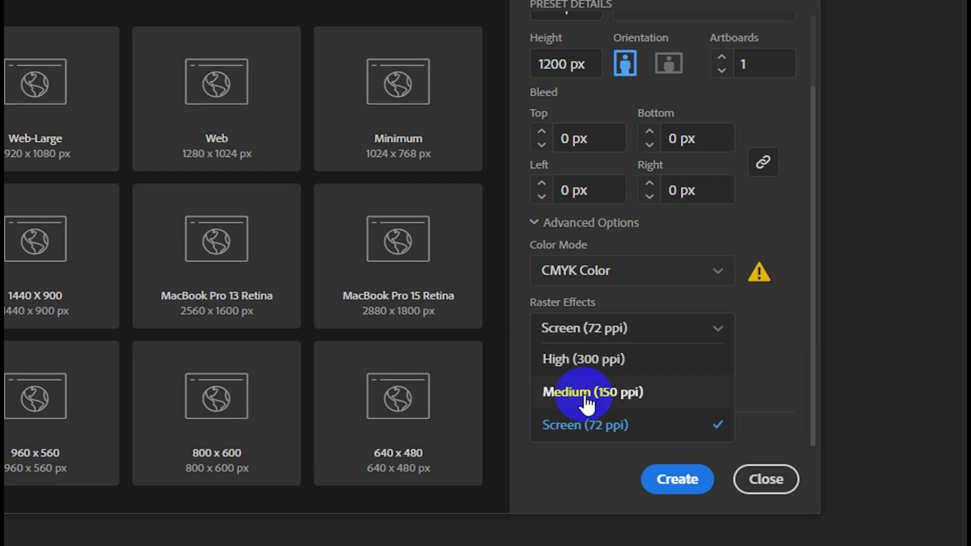
left_click(758, 365)
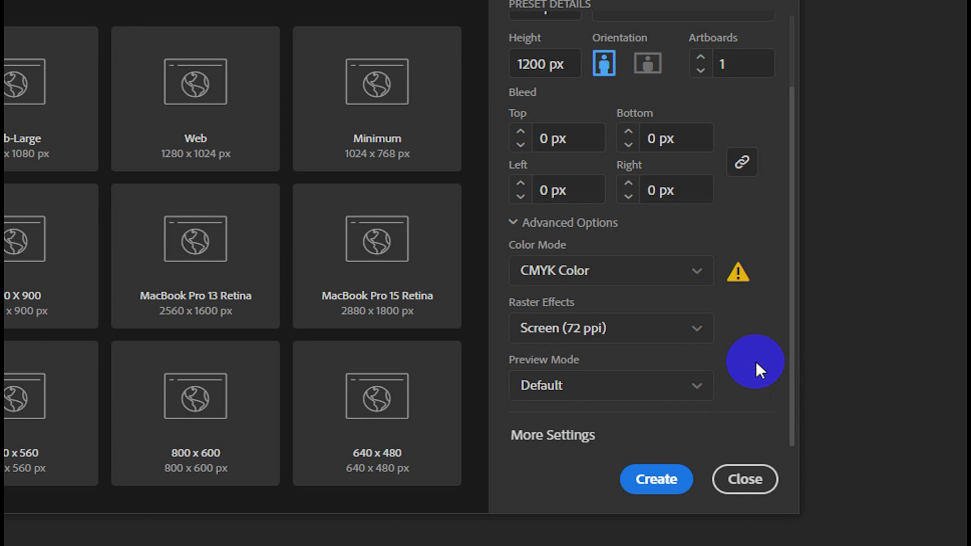
left_click(568, 328)
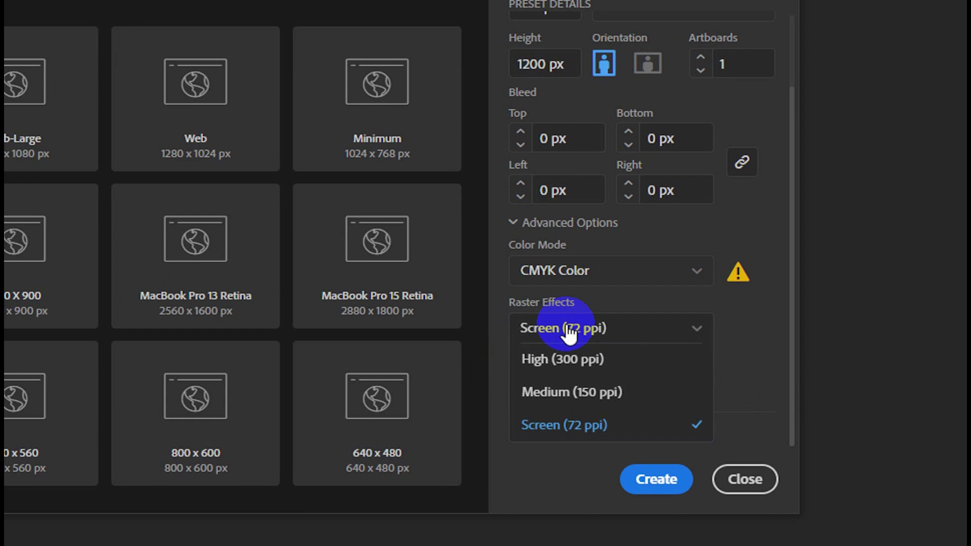
left_click(568, 328)
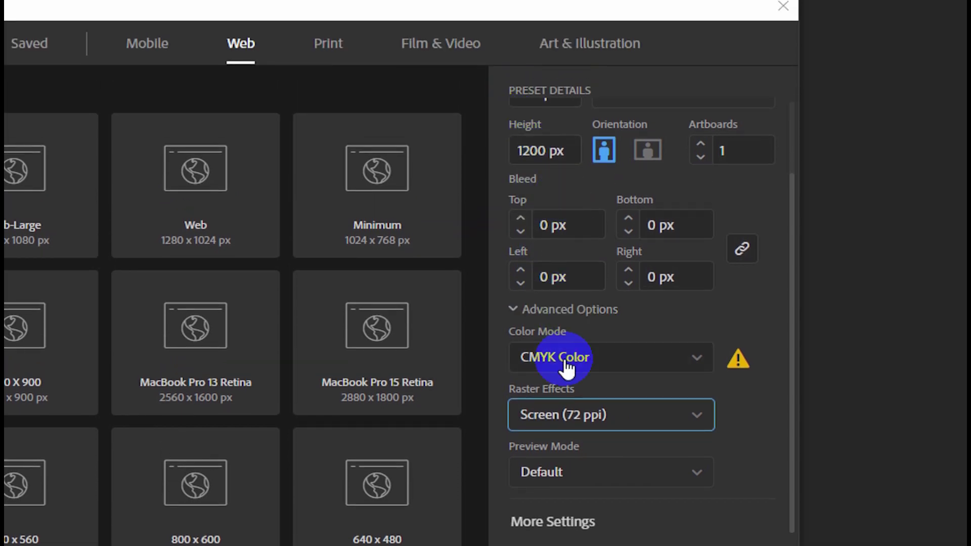
- Toggle Color Mode between RGB and CMYK, settling on RGB Color
left_click(589, 369)
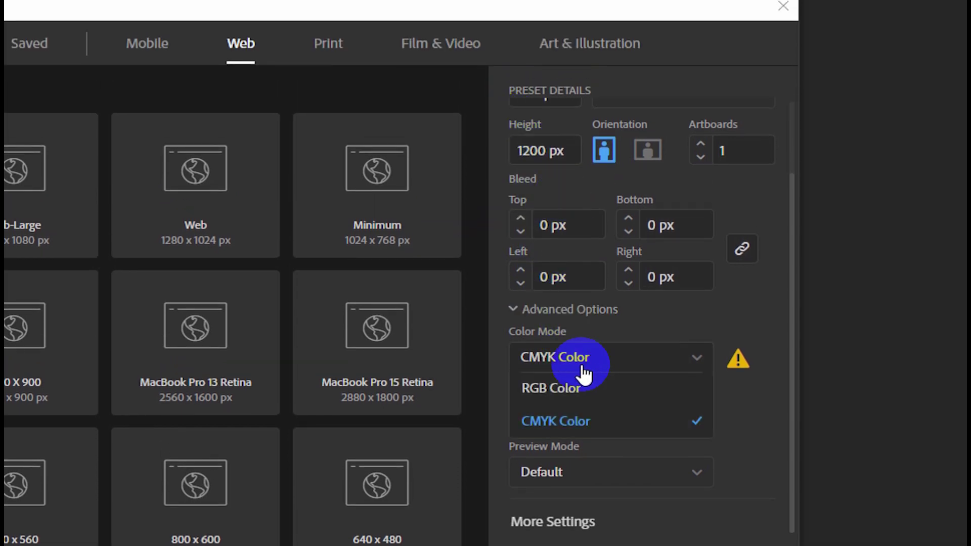
left_click(532, 397)
left_click(562, 354)
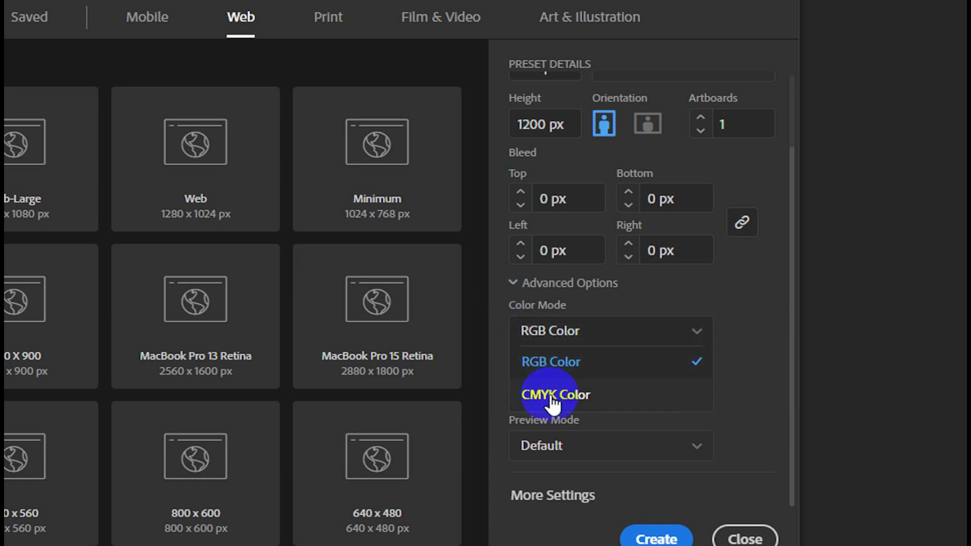
left_click(552, 395)
left_click(733, 287)
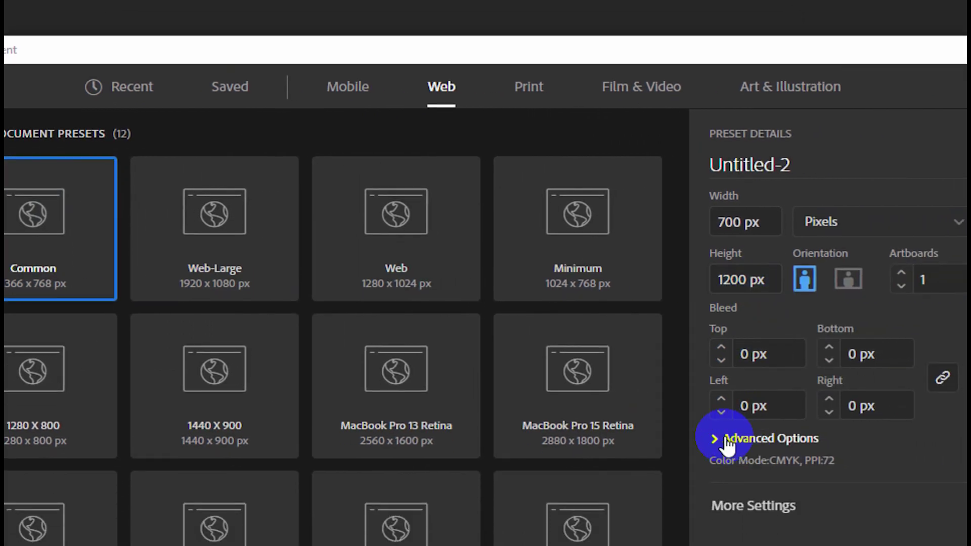
left_click(727, 440)
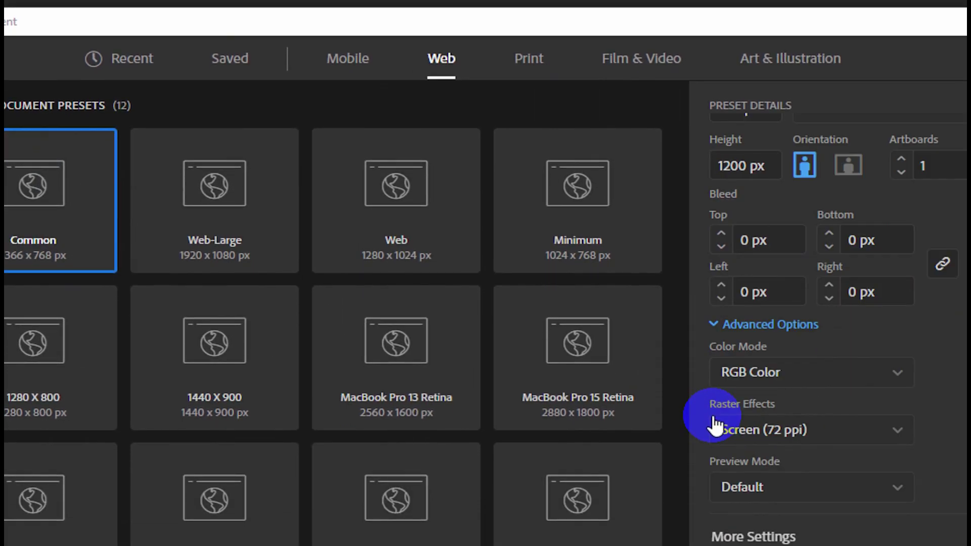
left_click(768, 345)
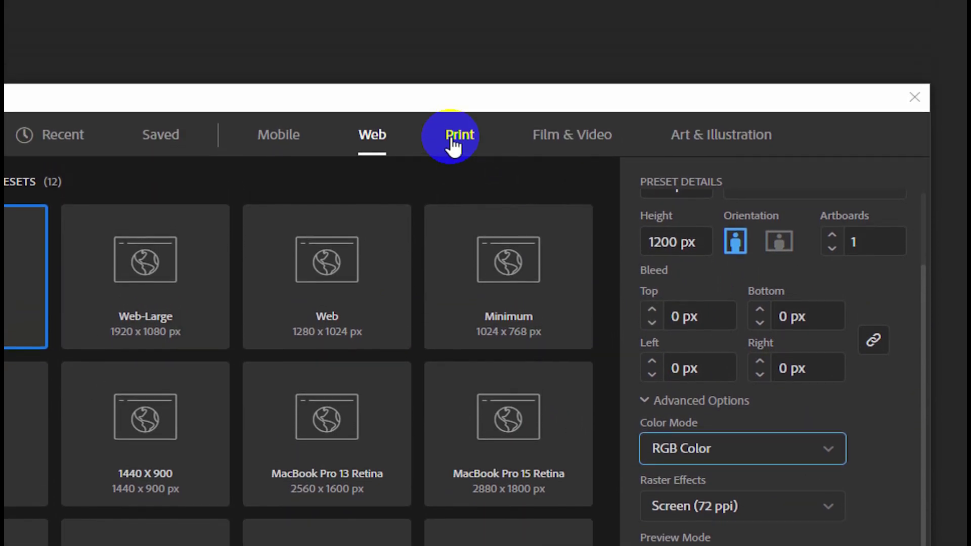
- Switch to the Print presets and set the measurement units to Centimeters
left_click(454, 147)
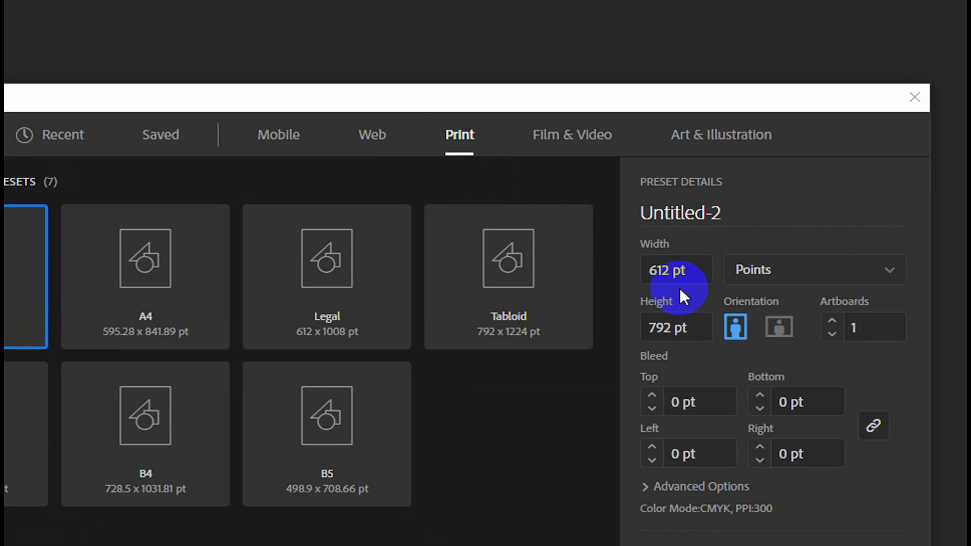
left_click(768, 271)
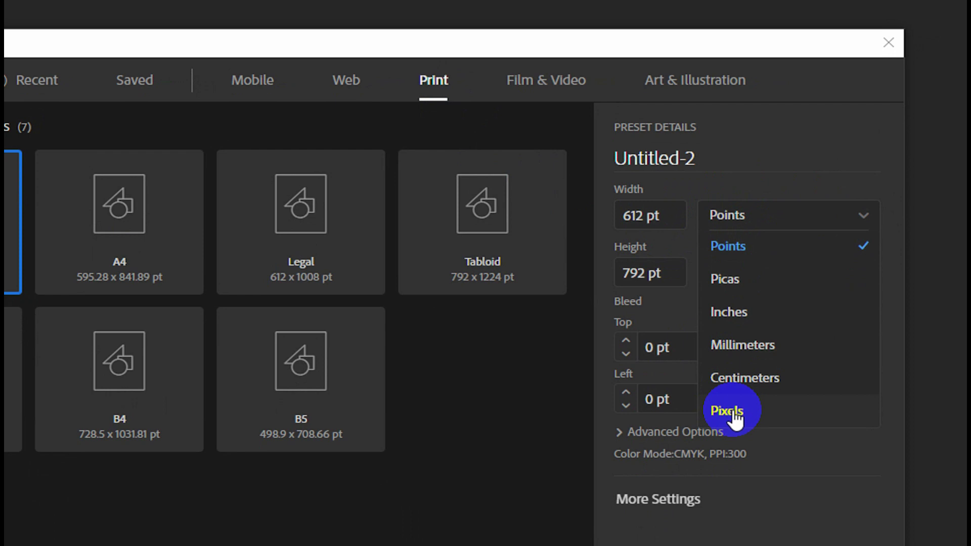
left_click(728, 411)
left_click(677, 215)
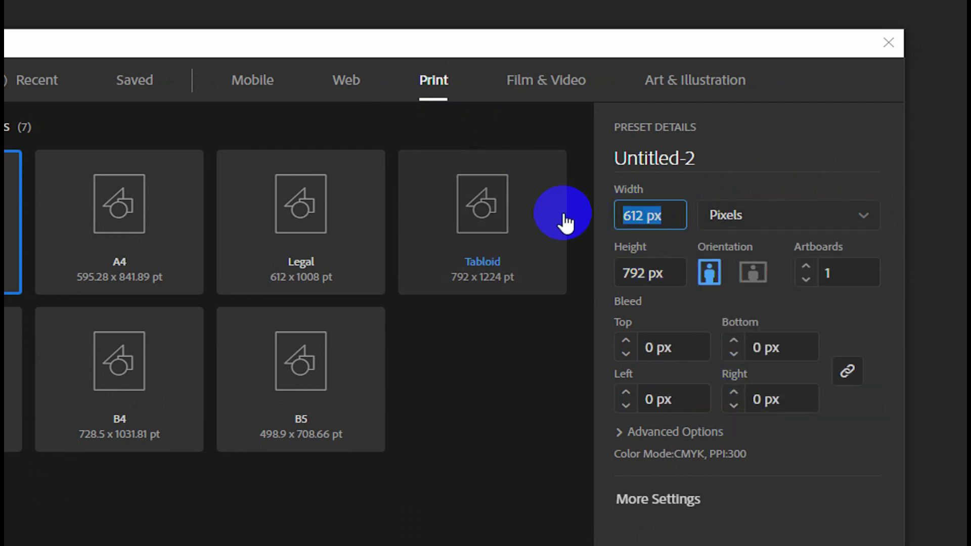
type("1")
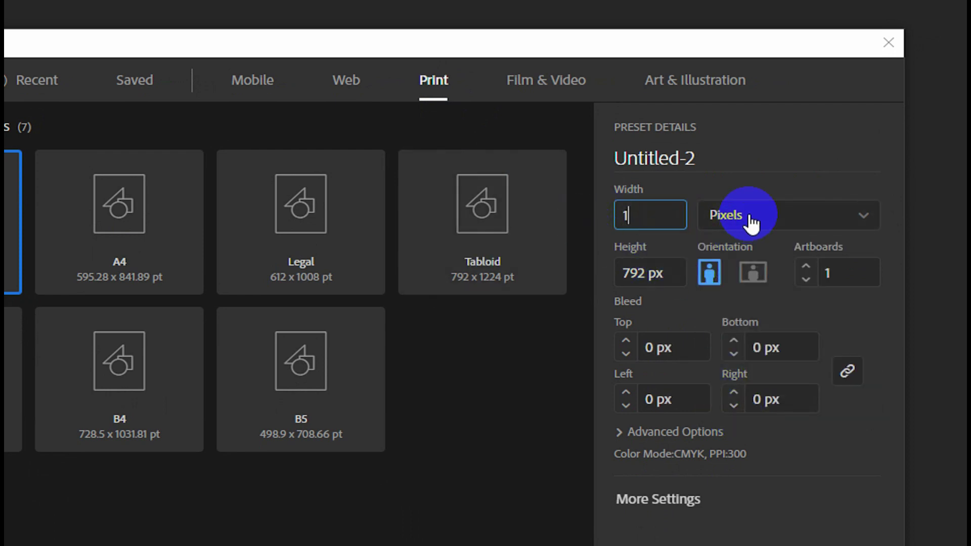
left_click(752, 223)
left_click(731, 382)
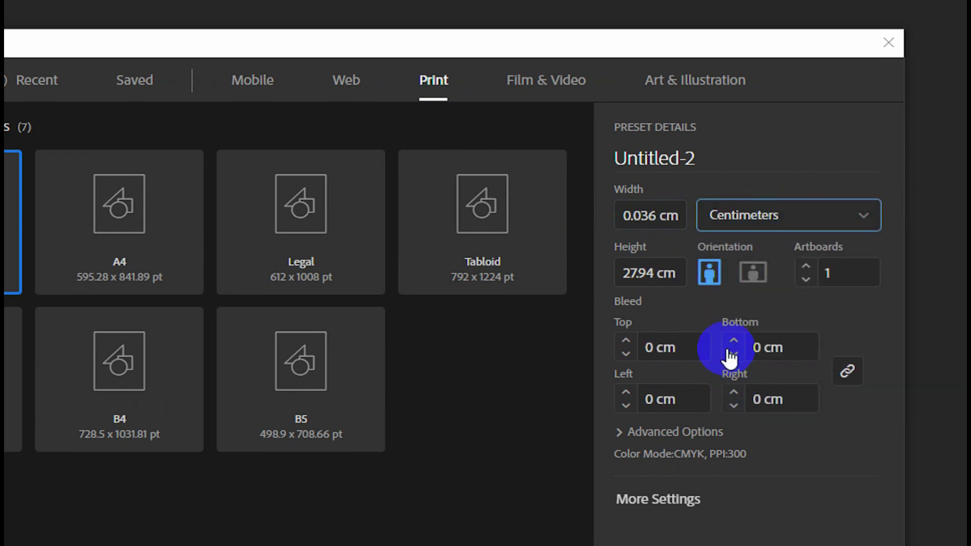
- Set the size to 100 cm wide by 50 cm high, landscape
left_click_drag(652, 210, 608, 211)
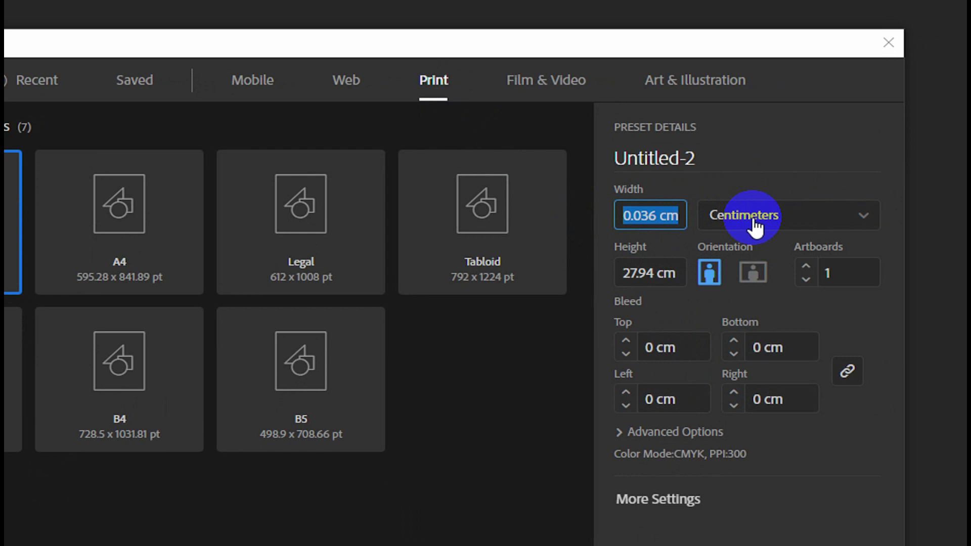
type("100")
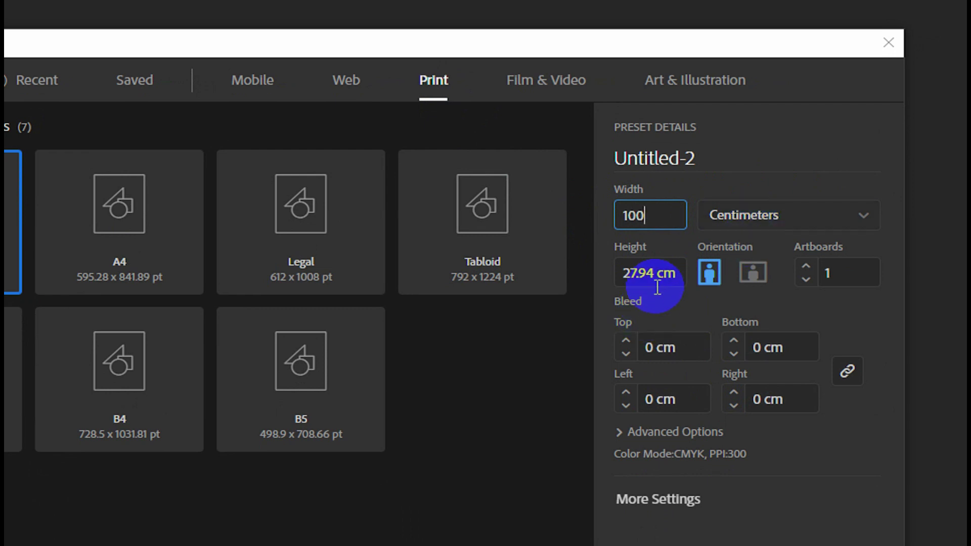
left_click_drag(675, 273, 609, 275)
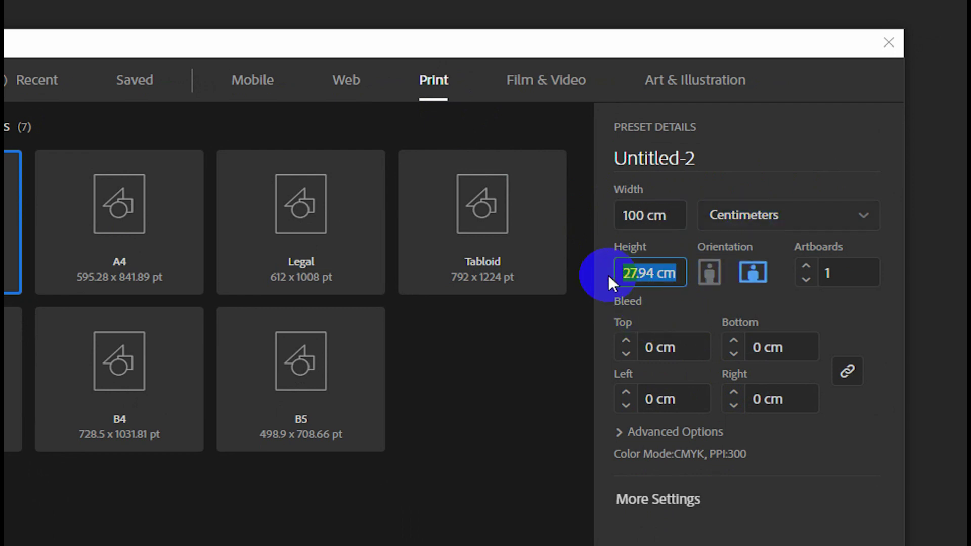
type("50")
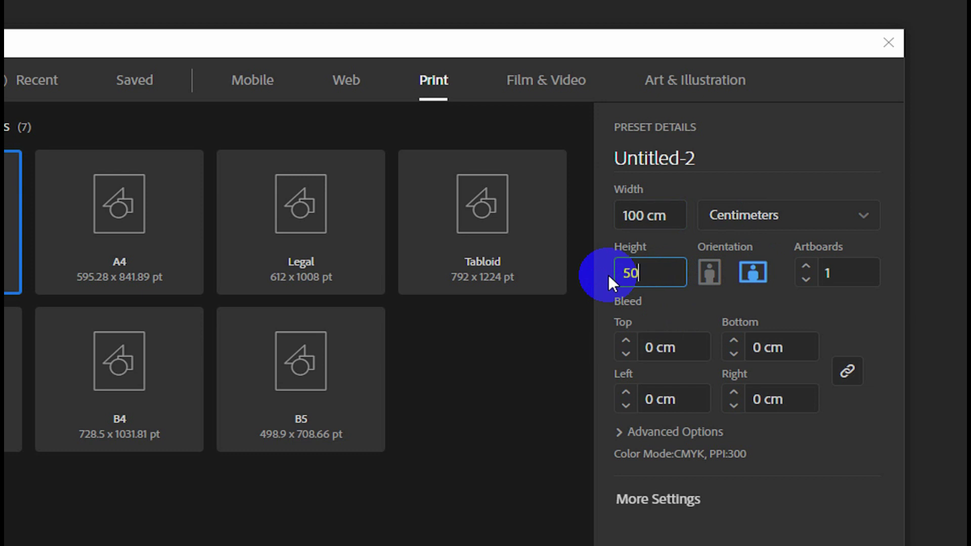
left_click(672, 216)
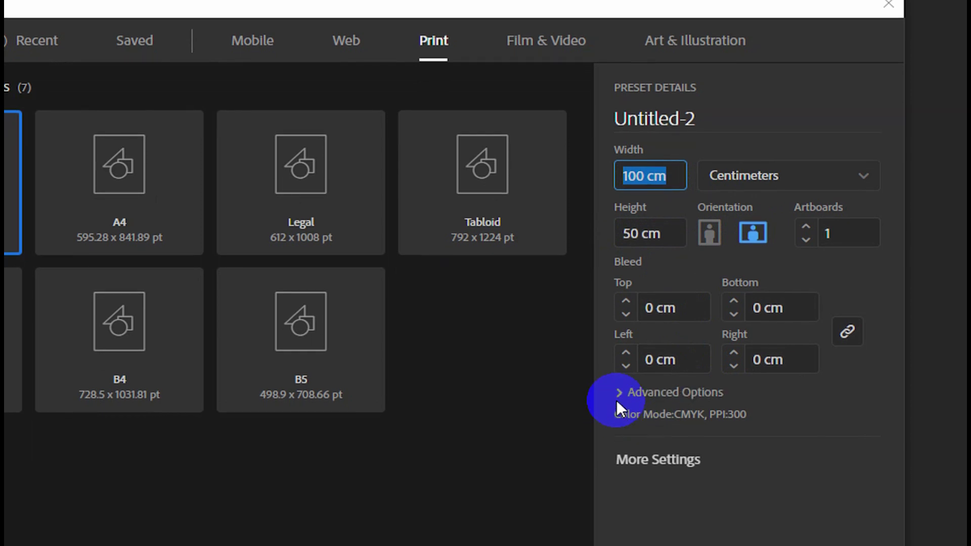
- Confirm the Color Mode stays CMYK Color
left_click(619, 400)
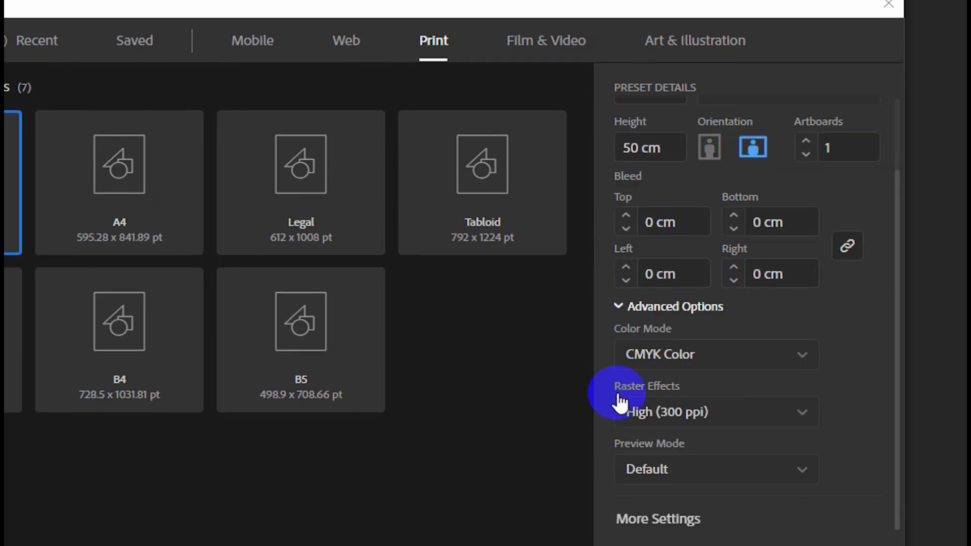
left_click(697, 363)
left_click(693, 411)
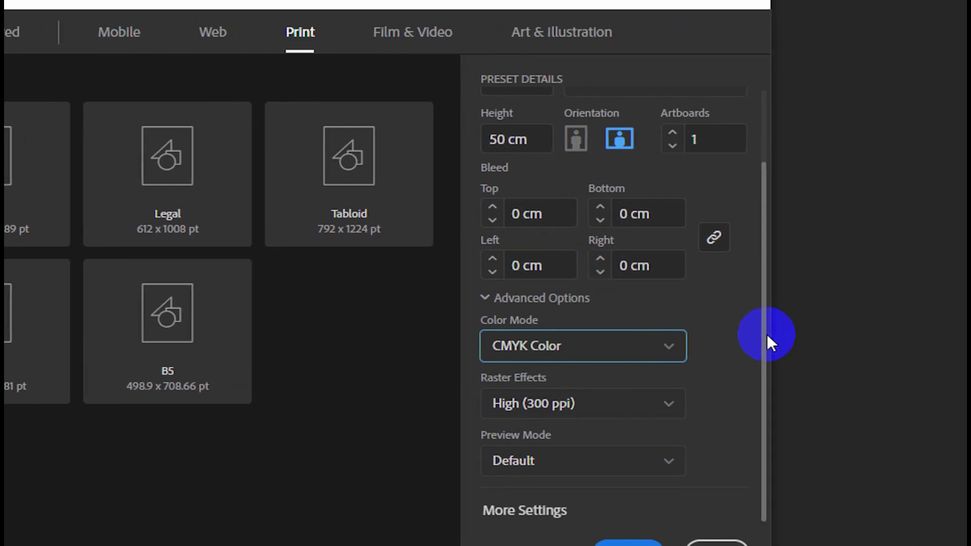
left_click_drag(765, 335, 760, 299)
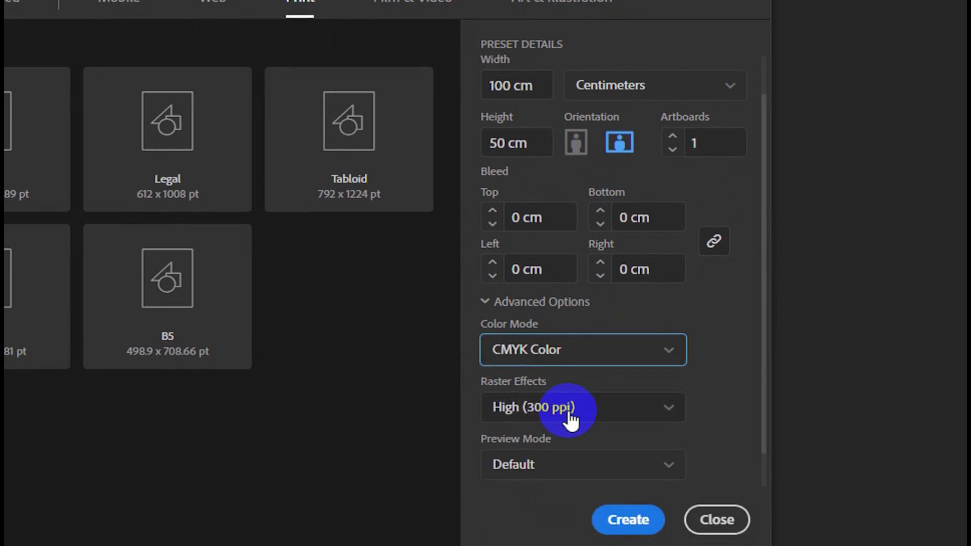
- Set Raster Effects to Medium (150 ppi) and create the document
left_click(569, 418)
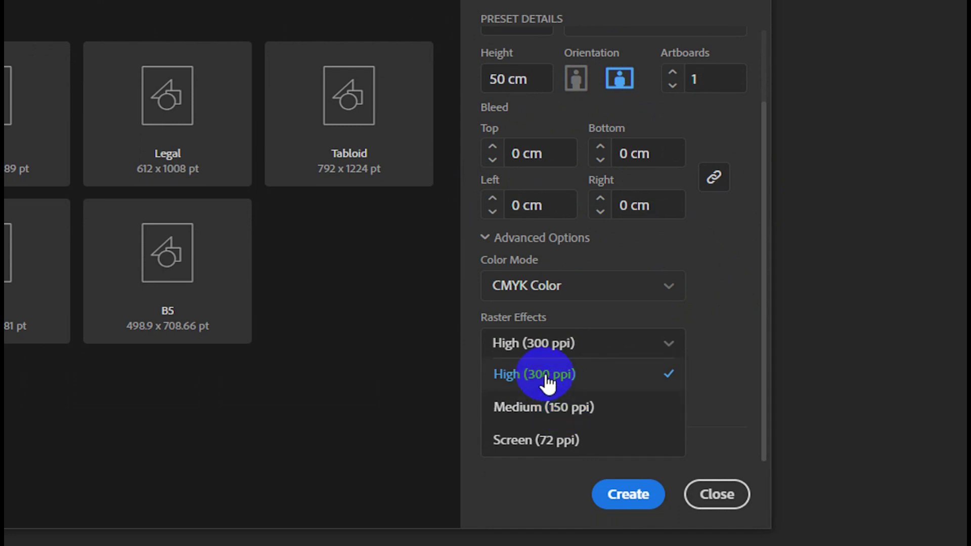
left_click(565, 410)
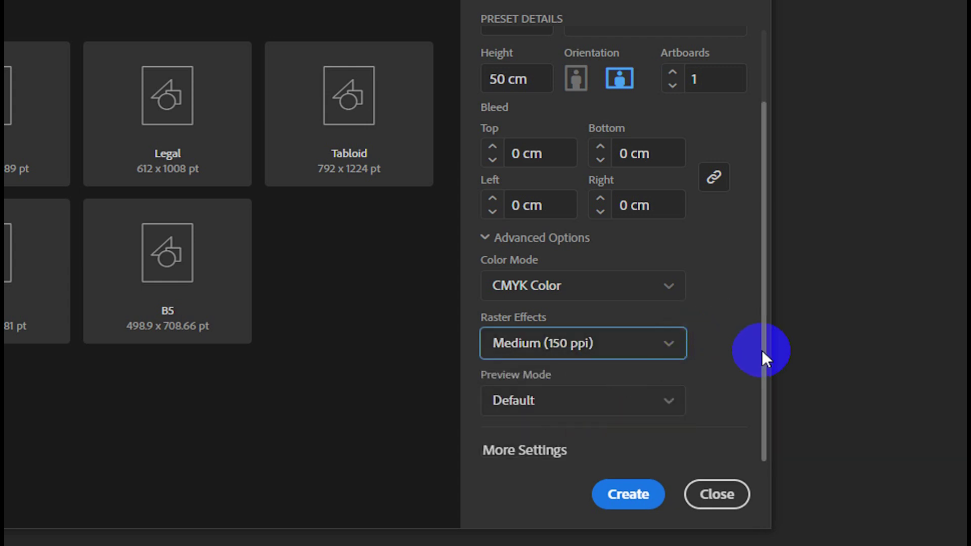
left_click_drag(764, 350, 762, 293)
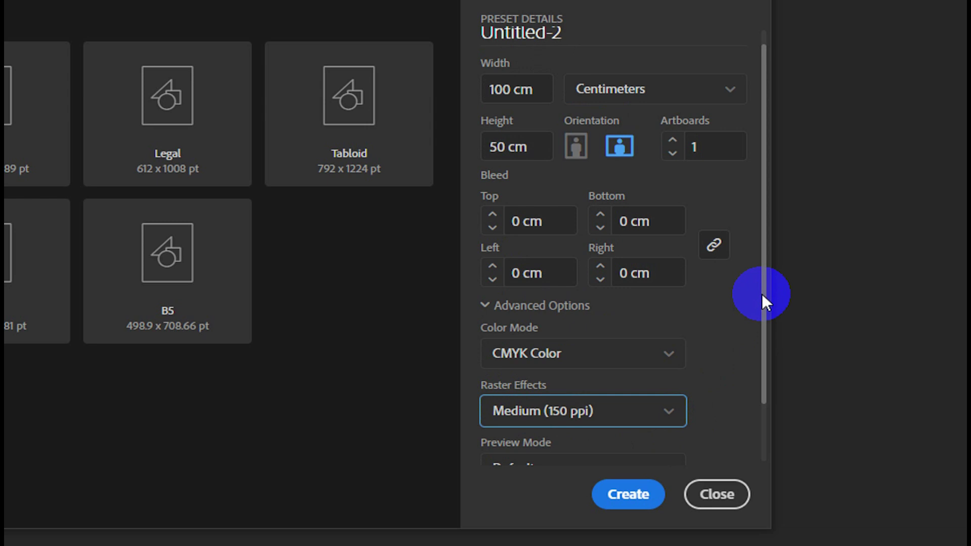
left_click_drag(762, 293, 761, 366)
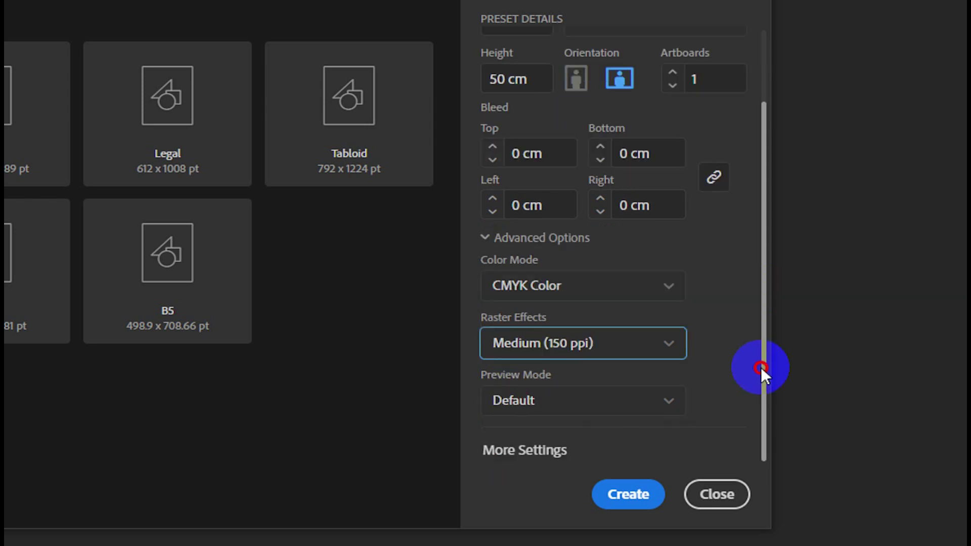
left_click(625, 464)
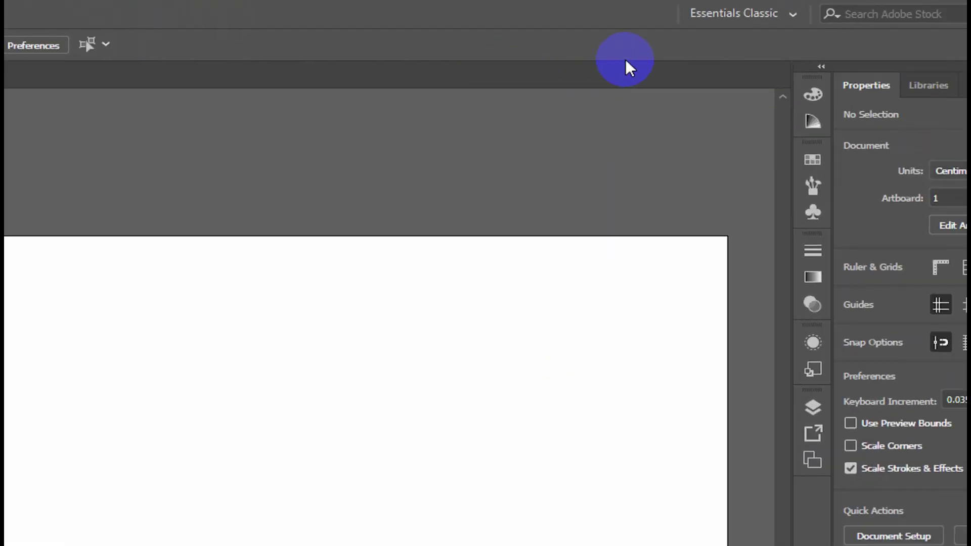
left_click(732, 14)
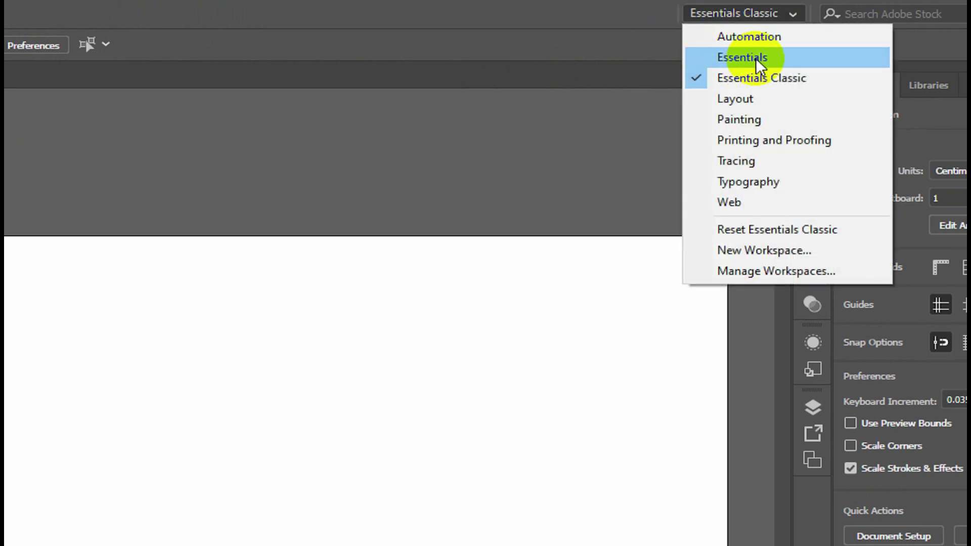
left_click(755, 63)
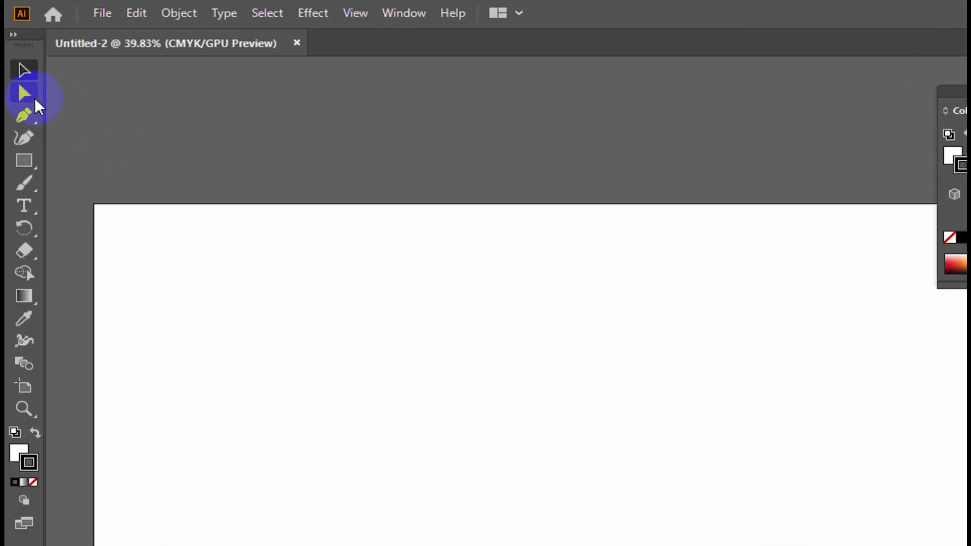
right_click(24, 95)
right_click(20, 117)
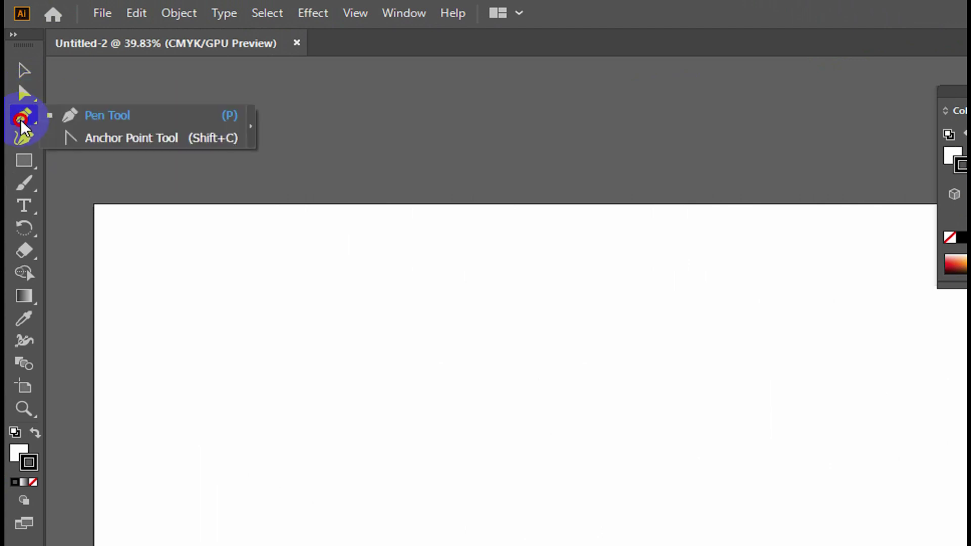
left_click(87, 121)
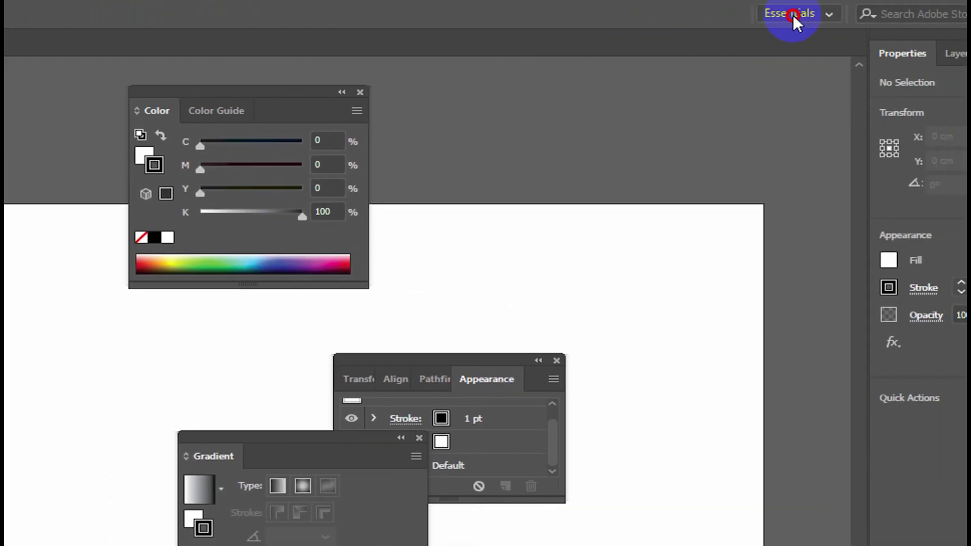
left_click(759, 13)
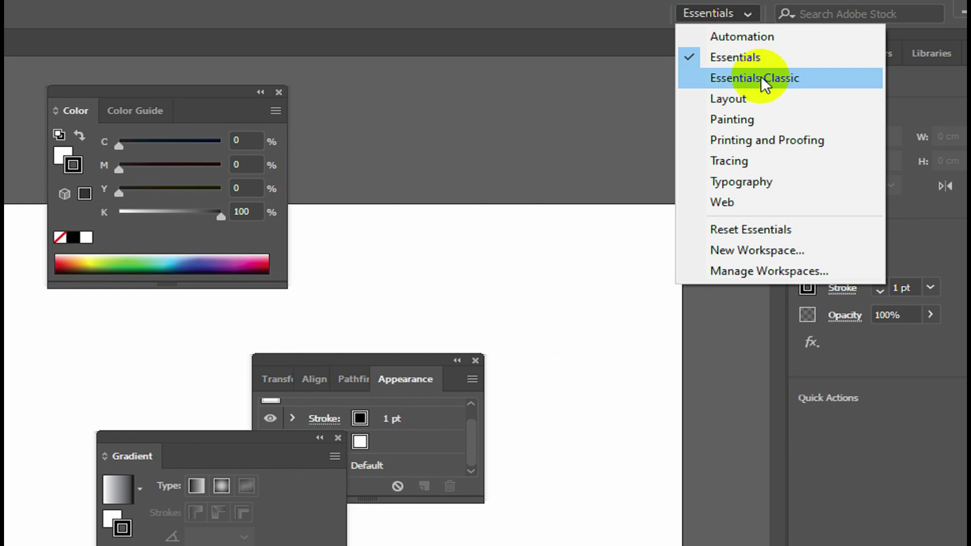
left_click(758, 77)
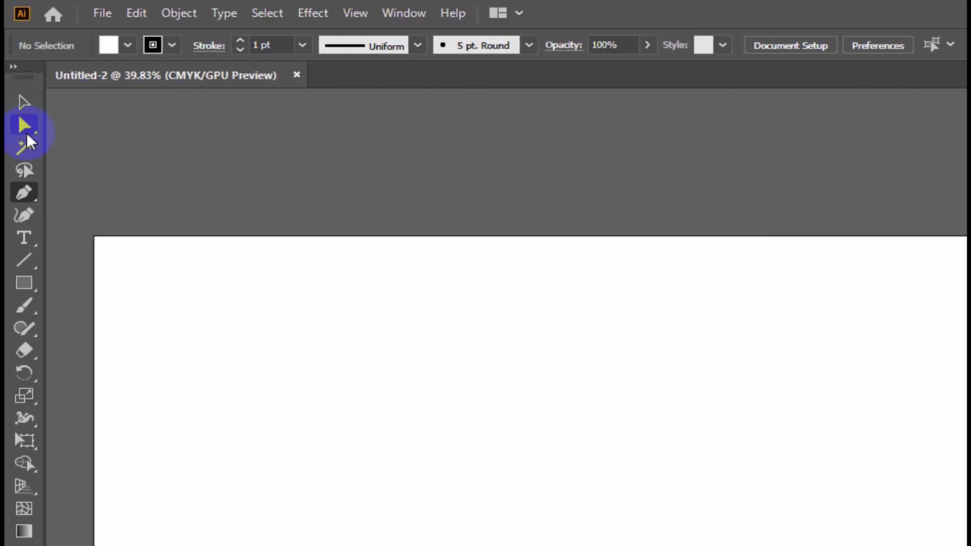
left_click(26, 133)
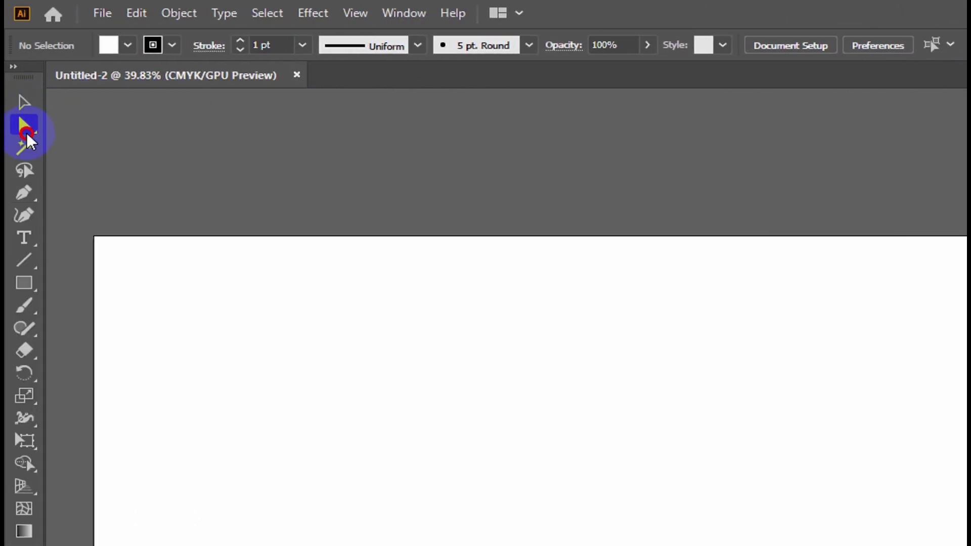
left_click(26, 193)
left_click_drag(27, 197, 99, 238)
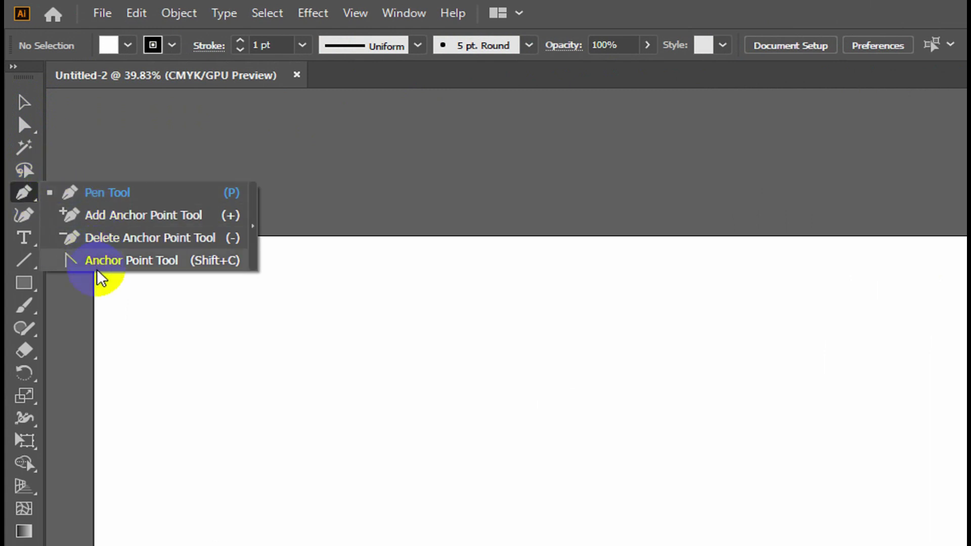
left_click(132, 261)
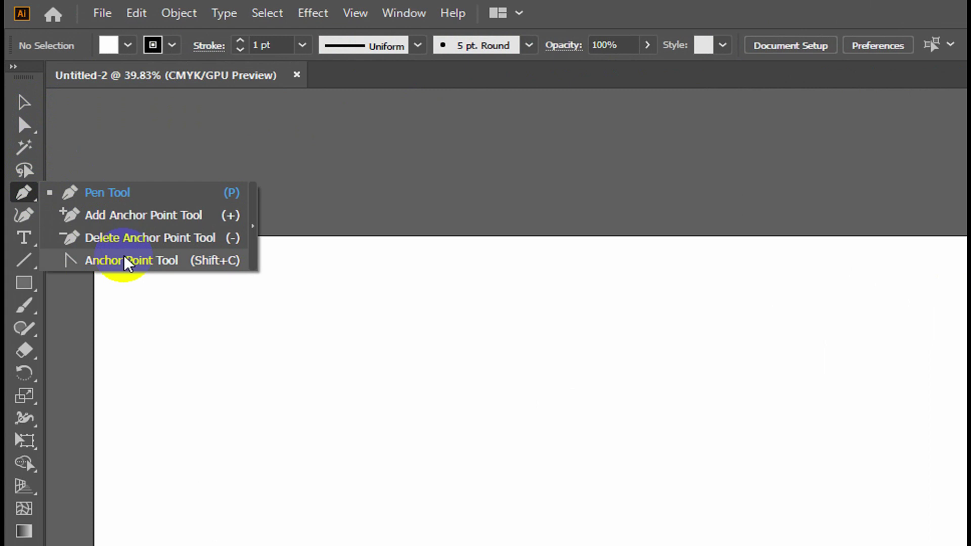
left_click(24, 106)
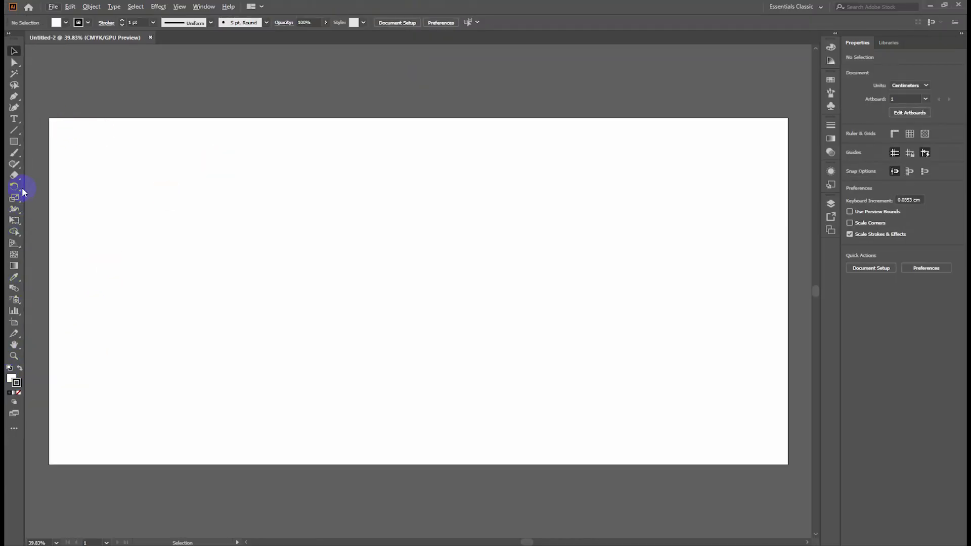
left_click(805, 8)
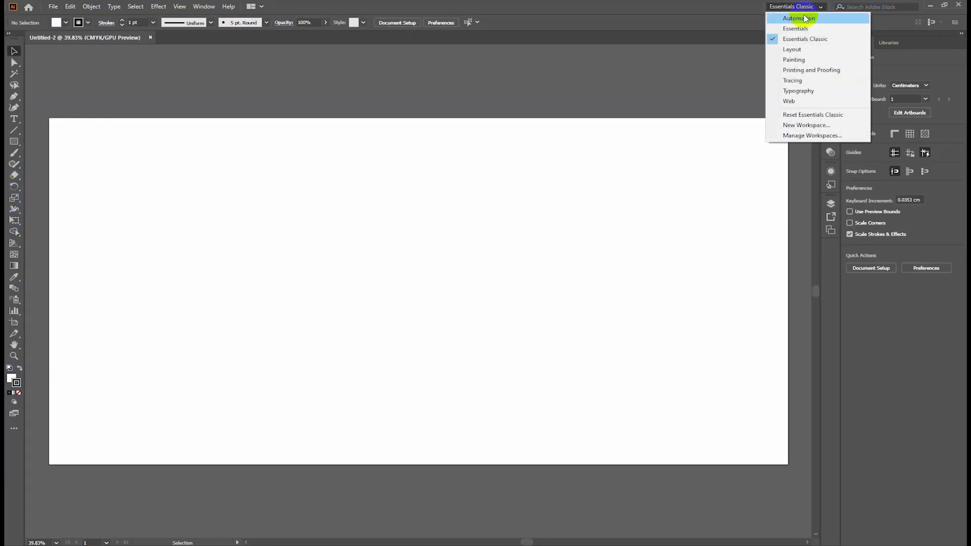
left_click(800, 38)
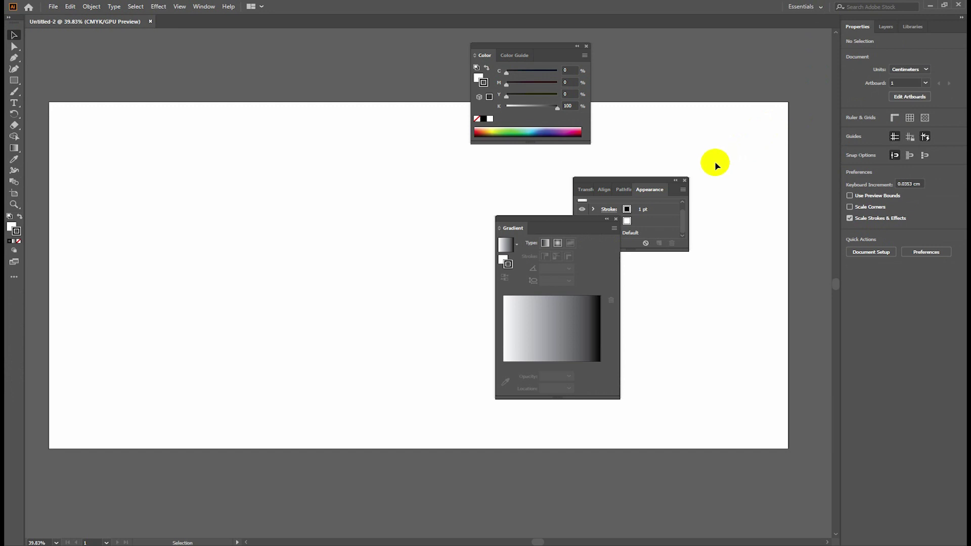
left_click(12, 262)
left_click(803, 6)
left_click(815, 39)
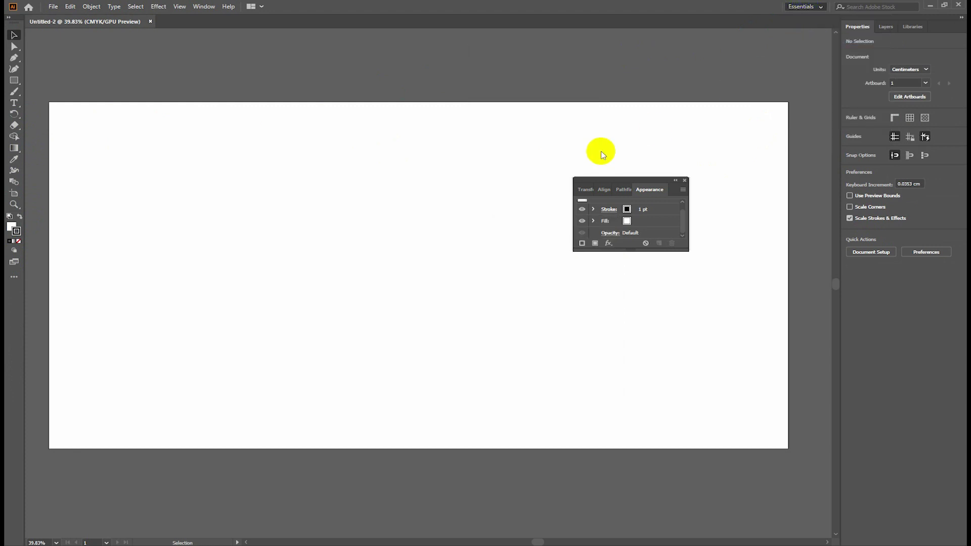